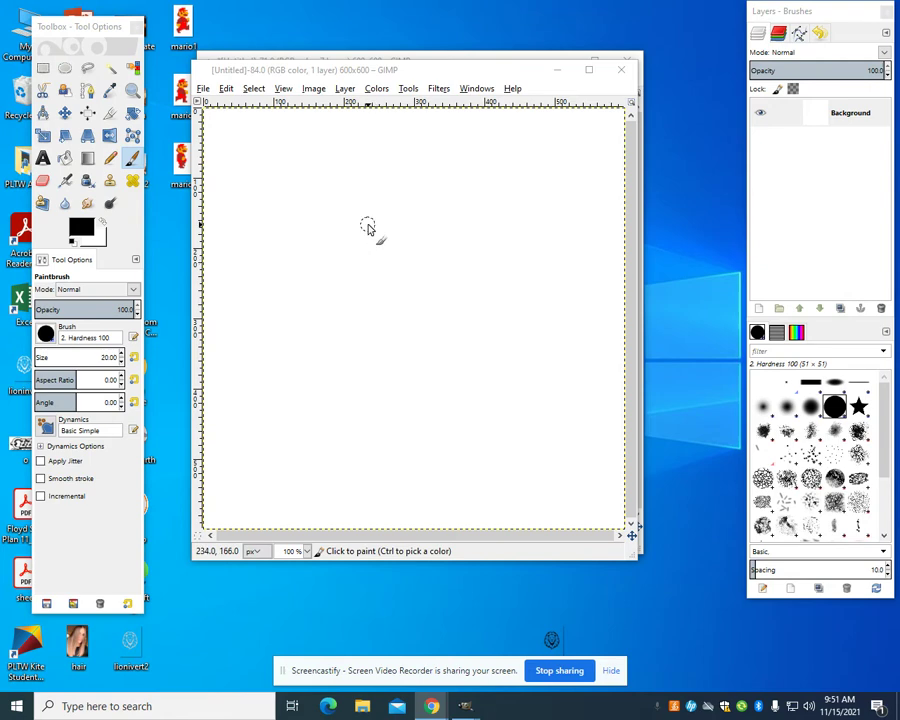
Paint a black face with the Paintbrush: round head outline, two eyes with pupil dots, and a nose.
click(132, 158)
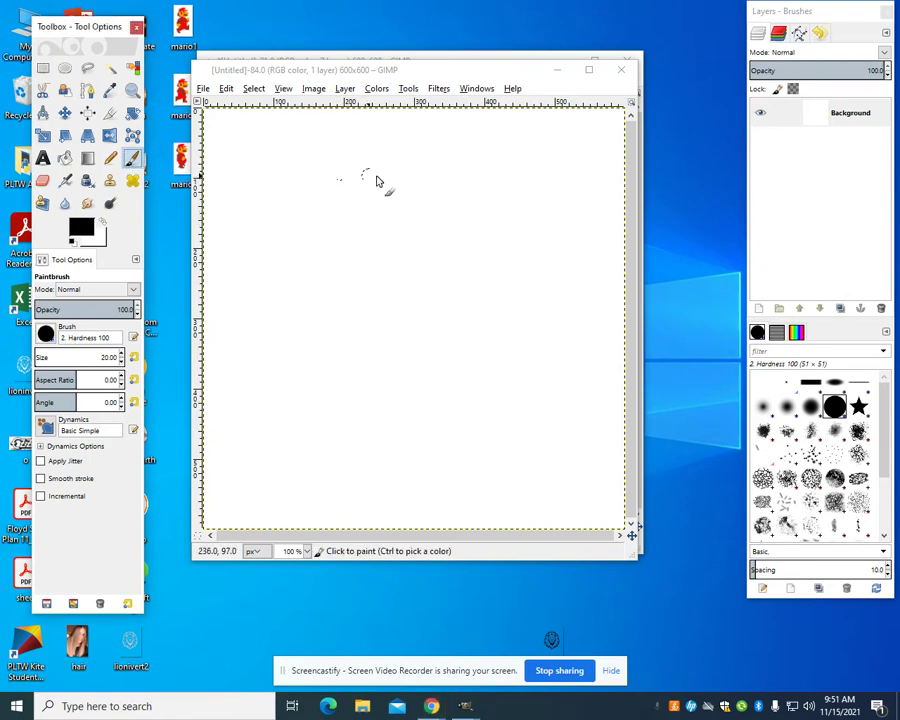
mouse_move(438, 185)
mouse_down()
mouse_move(372, 196)
mouse_move(317, 234)
mouse_move(289, 306)
mouse_move(325, 414)
mouse_move(455, 468)
mouse_move(585, 390)
mouse_move(557, 266)
mouse_move(440, 182)
mouse_up()
mouse_move(382, 245)
mouse_down()
mouse_move(353, 277)
mouse_move(366, 310)
mouse_move(423, 297)
mouse_move(388, 248)
mouse_up()
click(386, 271)
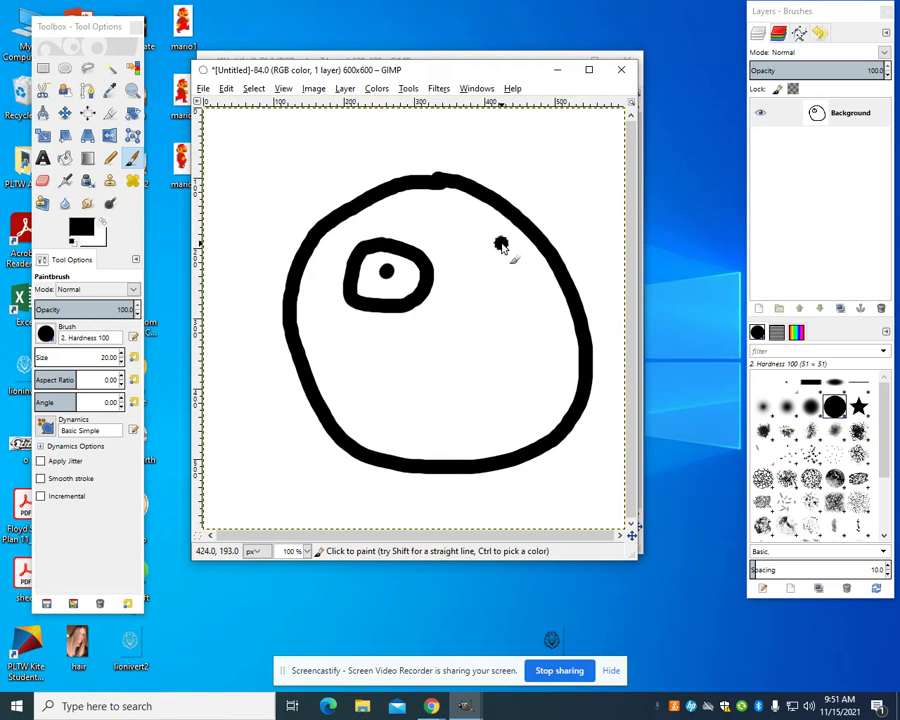
mouse_move(501, 246)
mouse_down()
mouse_move(466, 268)
mouse_move(471, 292)
mouse_move(506, 290)
mouse_move(517, 270)
mouse_move(497, 242)
mouse_up()
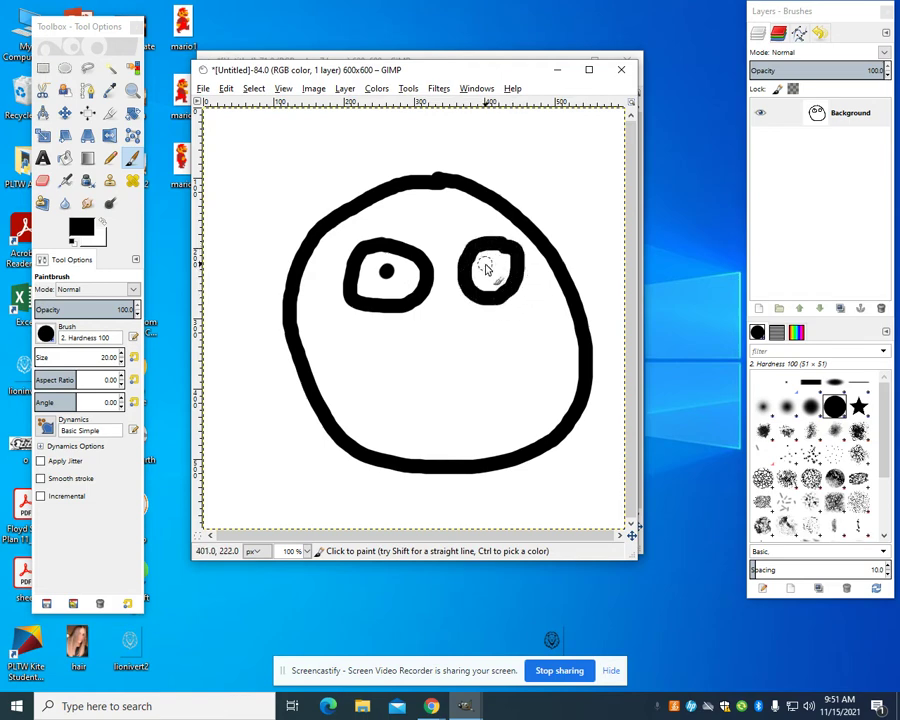
click(484, 267)
mouse_move(437, 314)
mouse_down()
mouse_move(437, 348)
mouse_move(454, 365)
mouse_move(476, 338)
mouse_up()
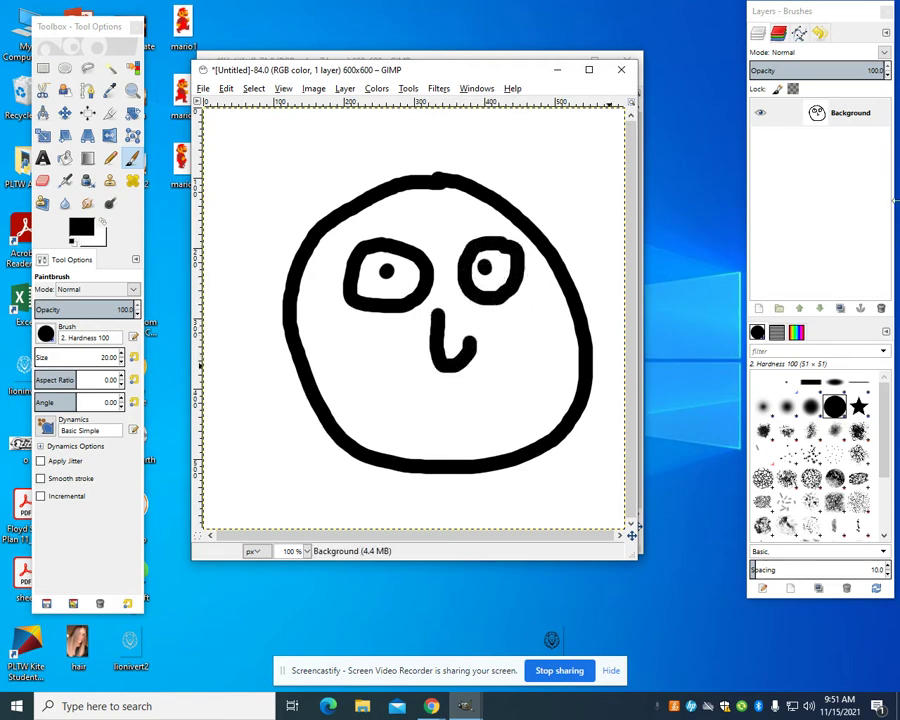
Duplicate the Background face layer, then duplicate the copy, making three identical face layers.
right_click(853, 127)
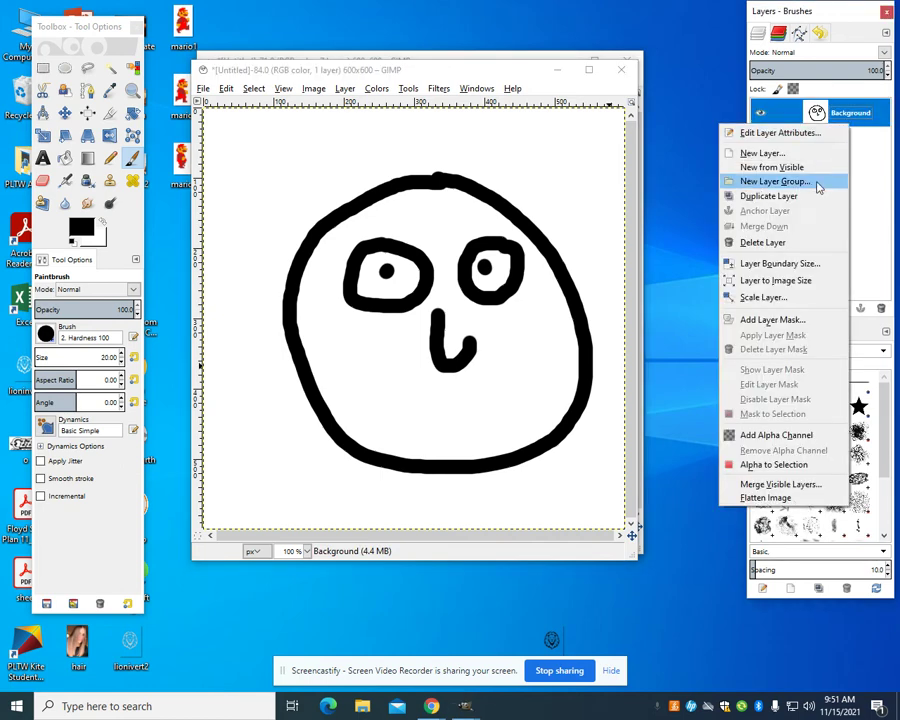
click(780, 205)
right_click(851, 116)
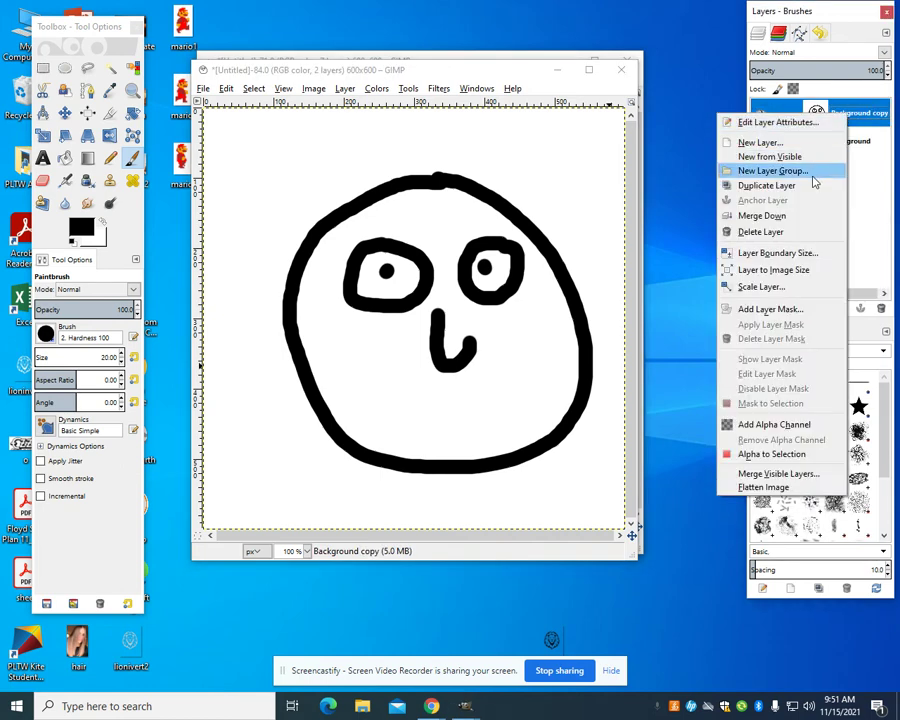
click(800, 186)
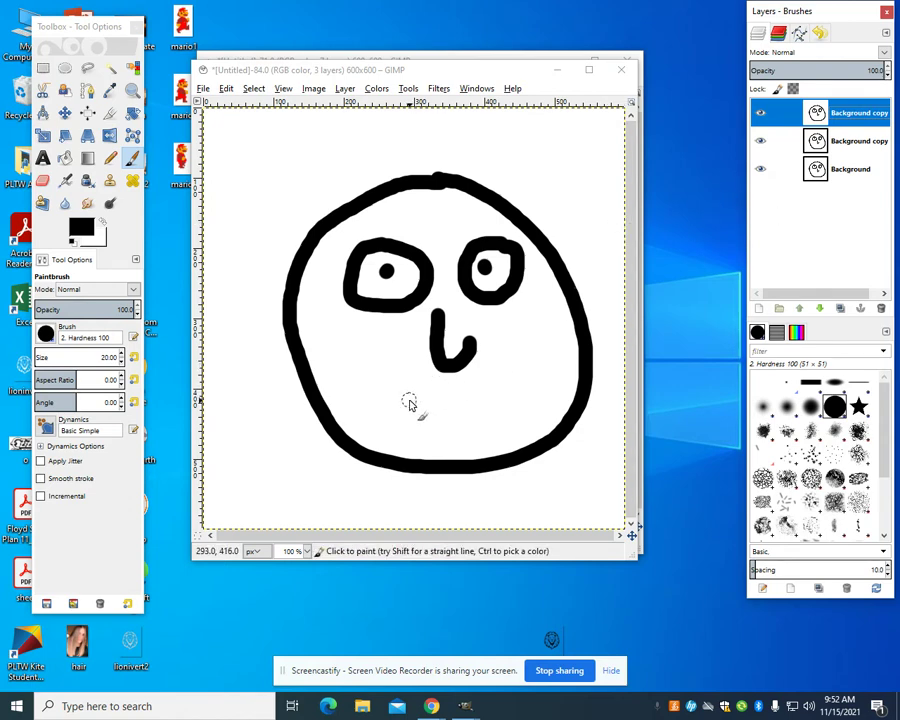
Hide the two upper layers and paint a smiling mouth on the bottom Background layer.
click(761, 141)
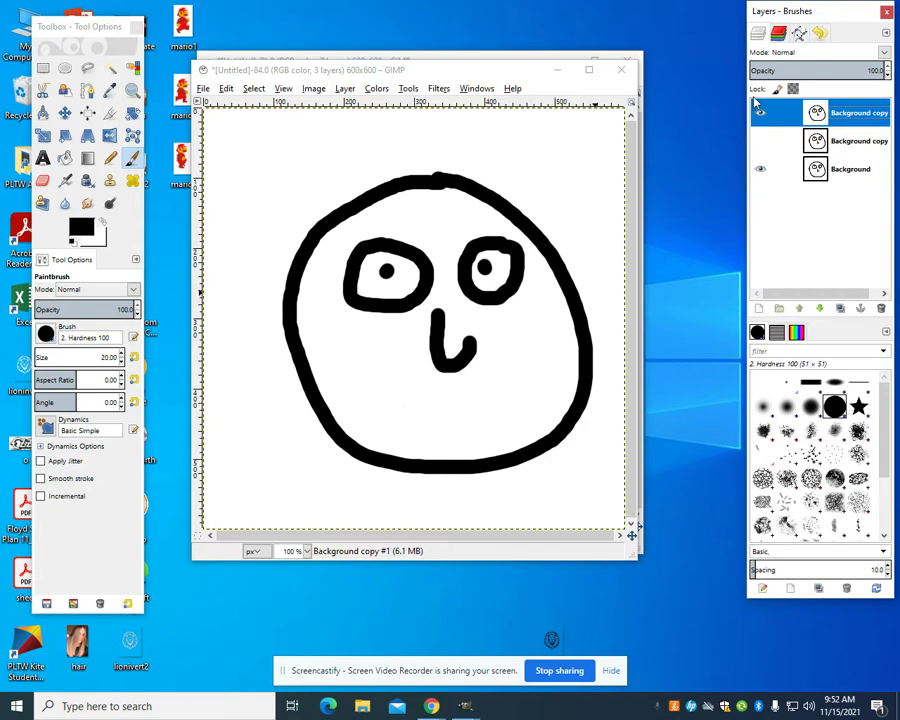
click(761, 113)
click(850, 169)
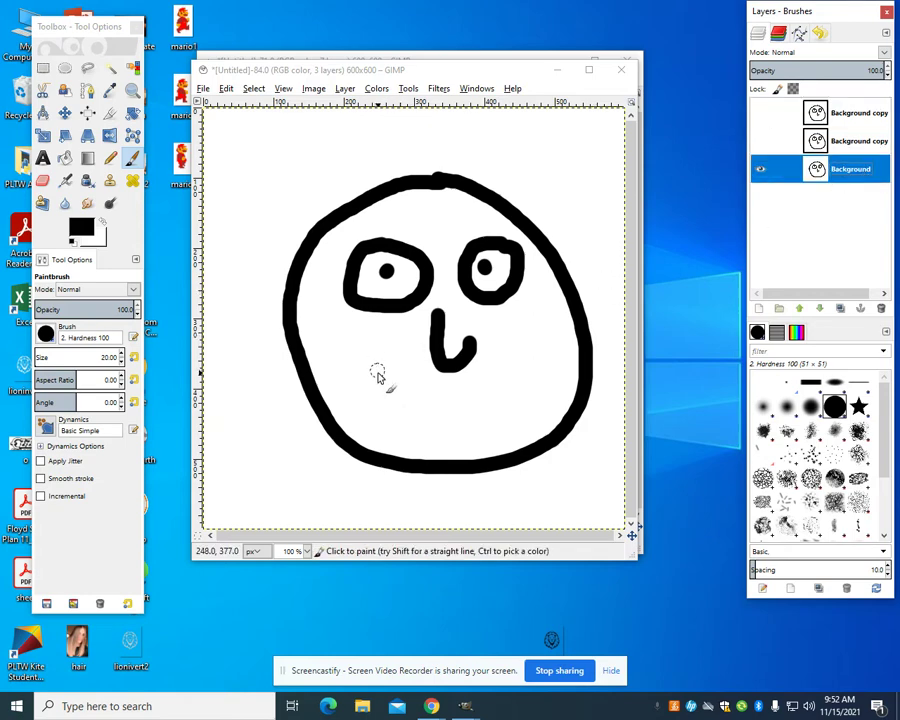
mouse_move(375, 375)
mouse_down()
mouse_move(419, 402)
mouse_move(475, 397)
mouse_move(518, 362)
mouse_up()
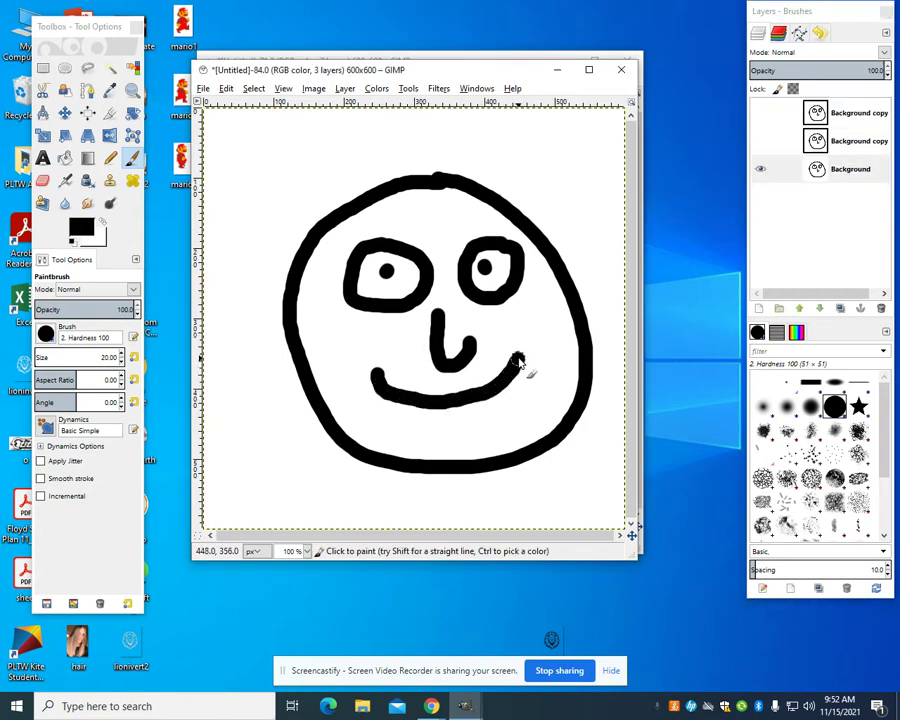
Paint a straight mouth on the middle Background copy layer, redoing the stroke once.
click(763, 141)
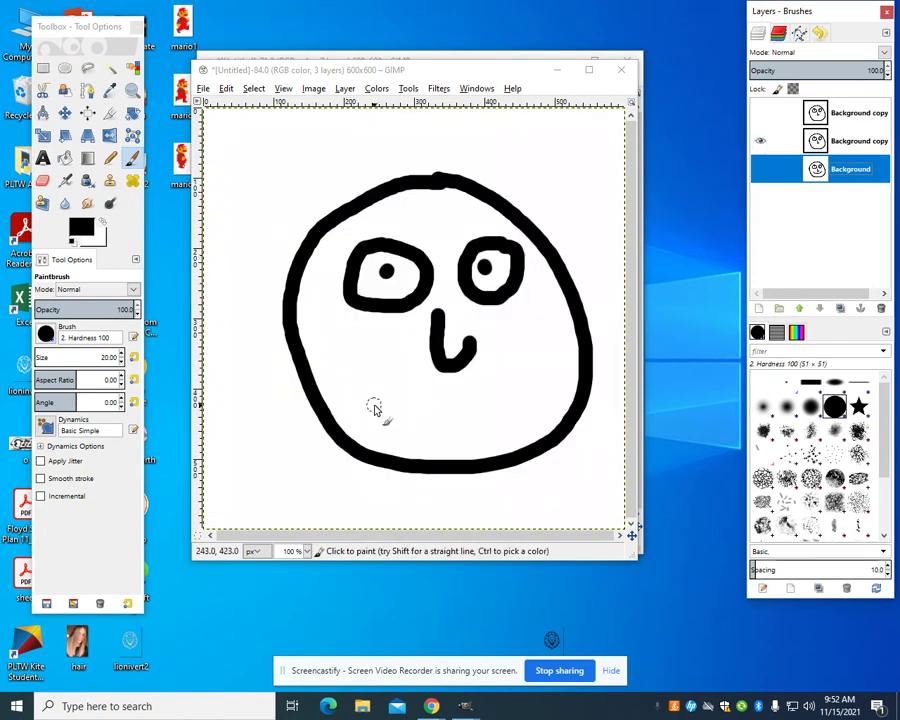
click(476, 392)
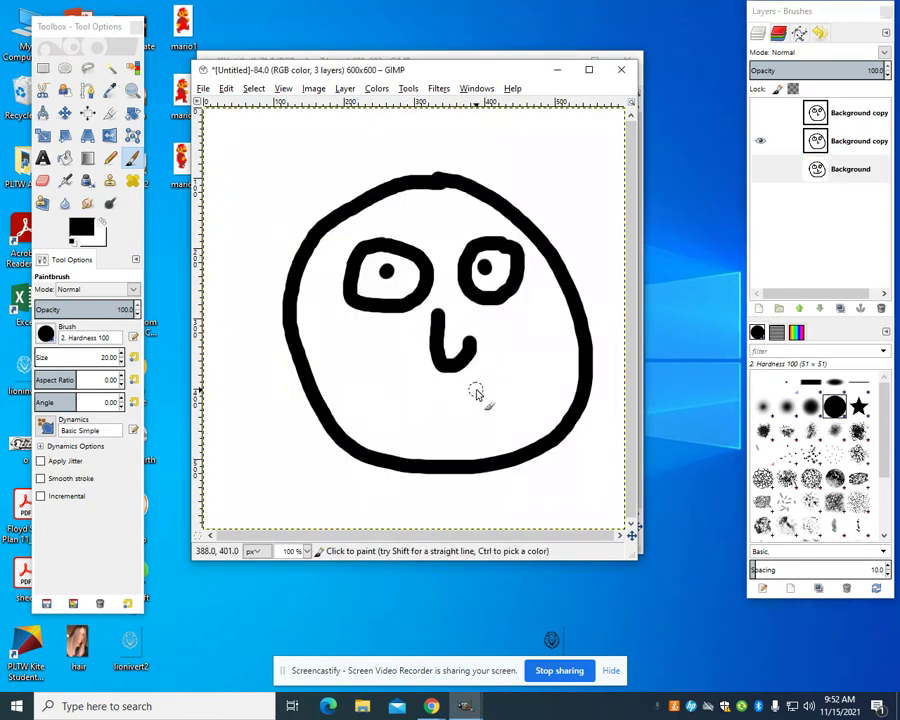
click(778, 143)
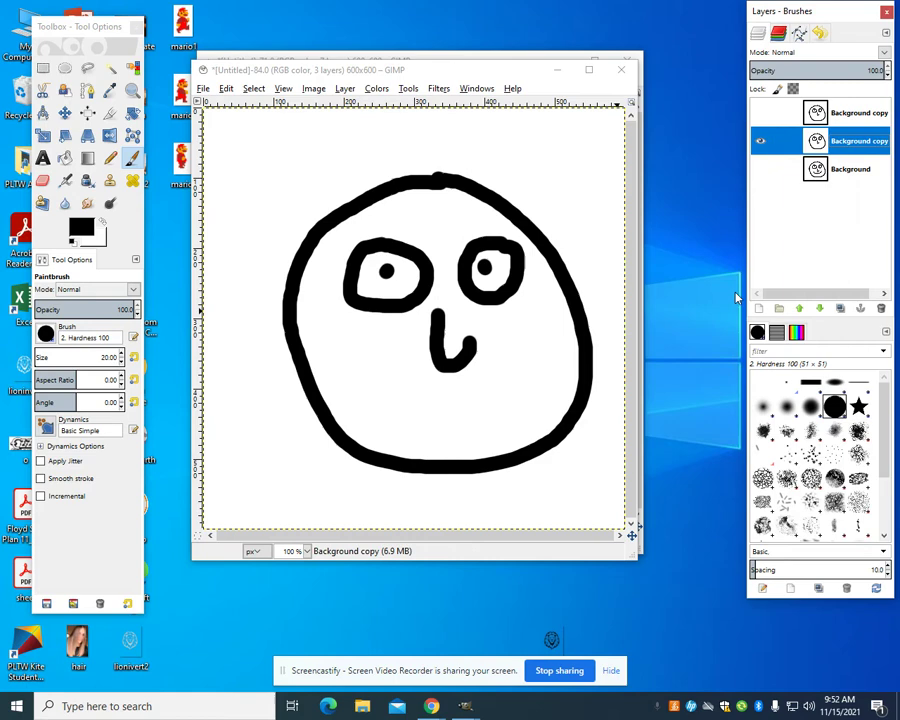
drag(381, 403, 507, 401)
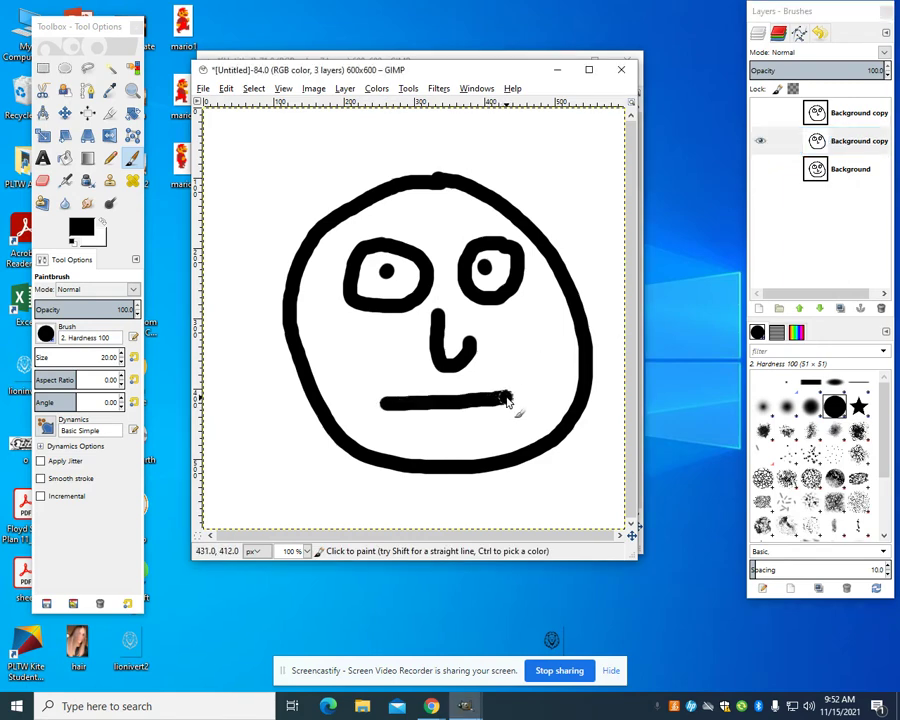
key(ctrl+z)
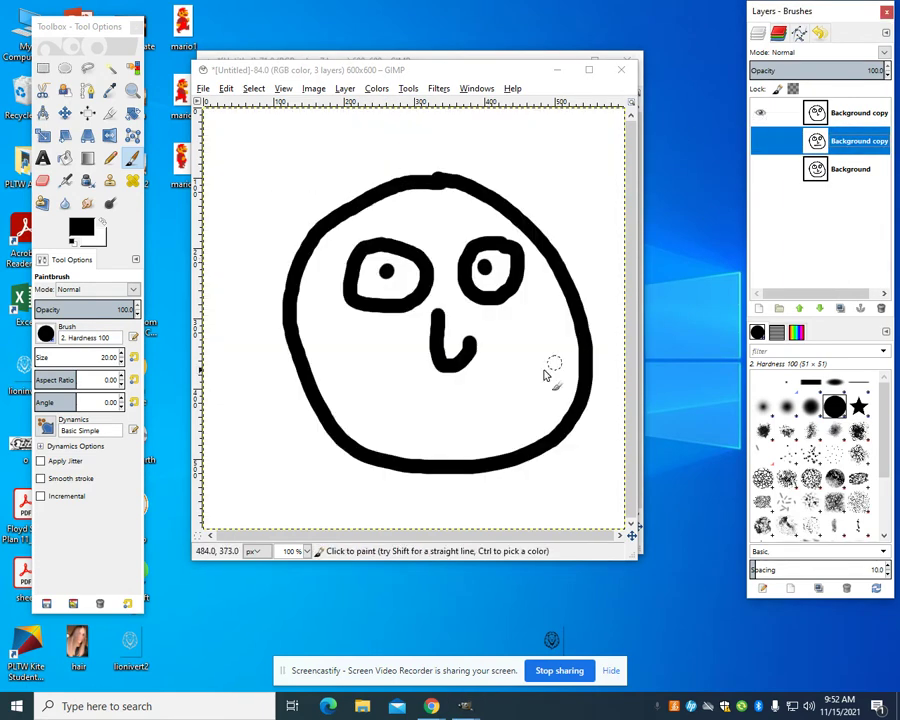
click(396, 420)
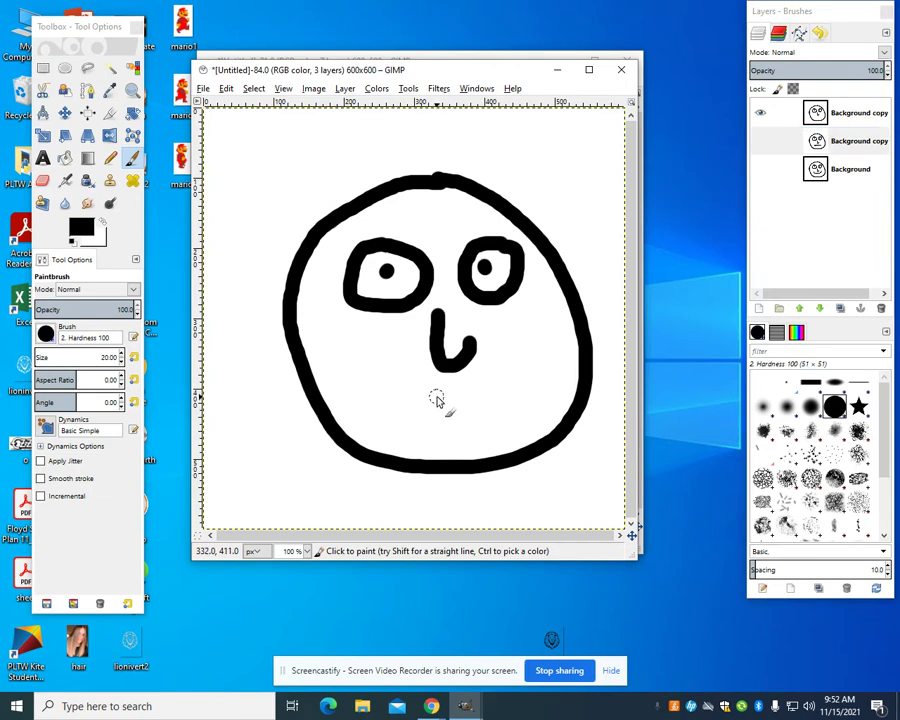
Paint a frowning mouth on the top layer and make all three layers visible.
click(844, 124)
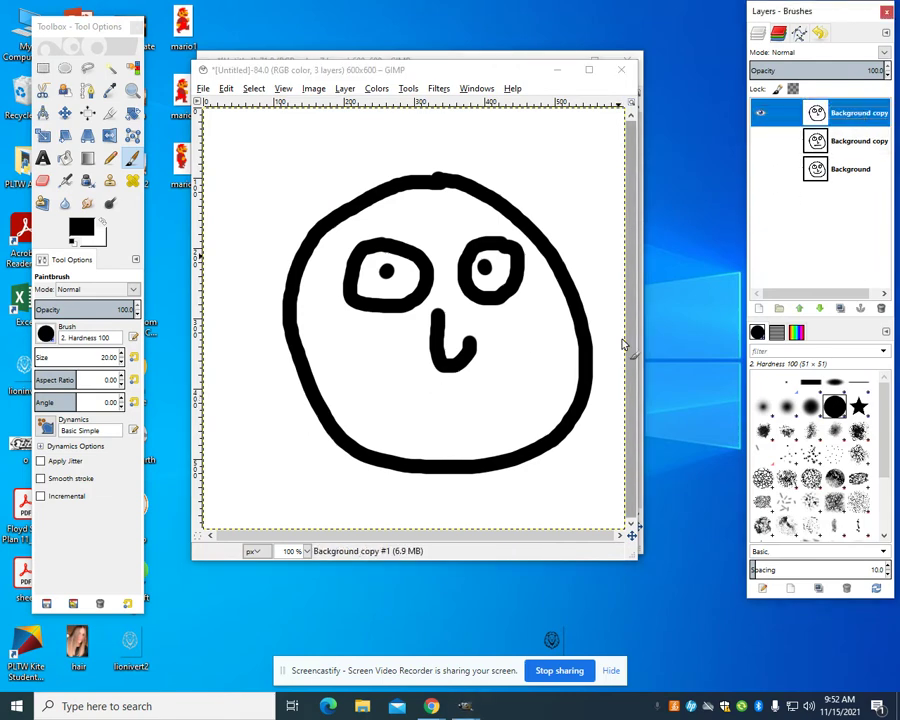
mouse_move(384, 427)
mouse_down()
mouse_move(472, 390)
mouse_move(530, 413)
mouse_up()
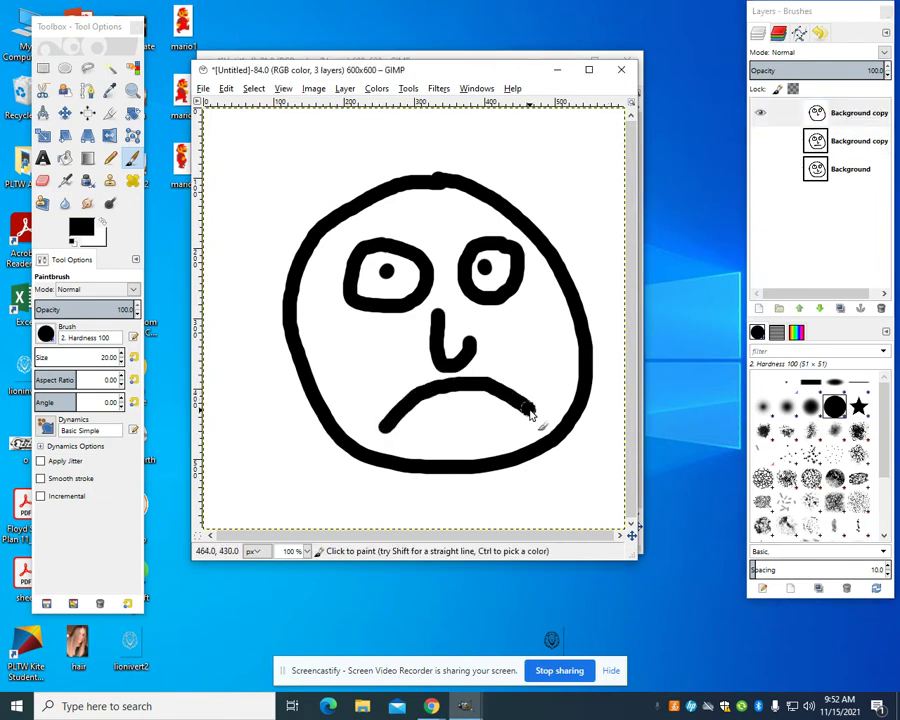
click(769, 178)
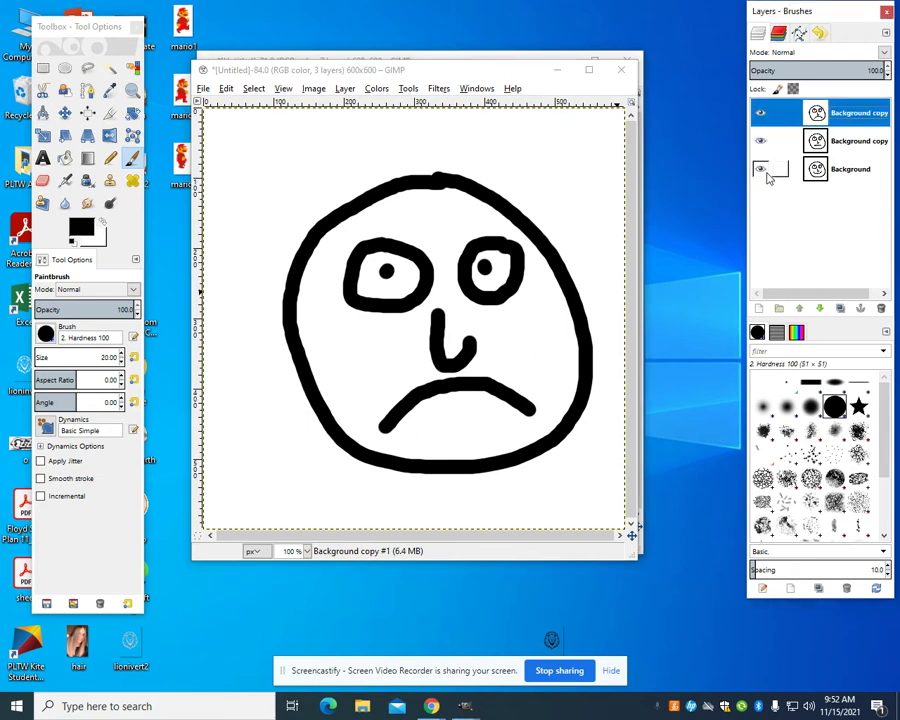
Open Filters > Animation > Playback and set the playback speed to 0.25x.
click(439, 89)
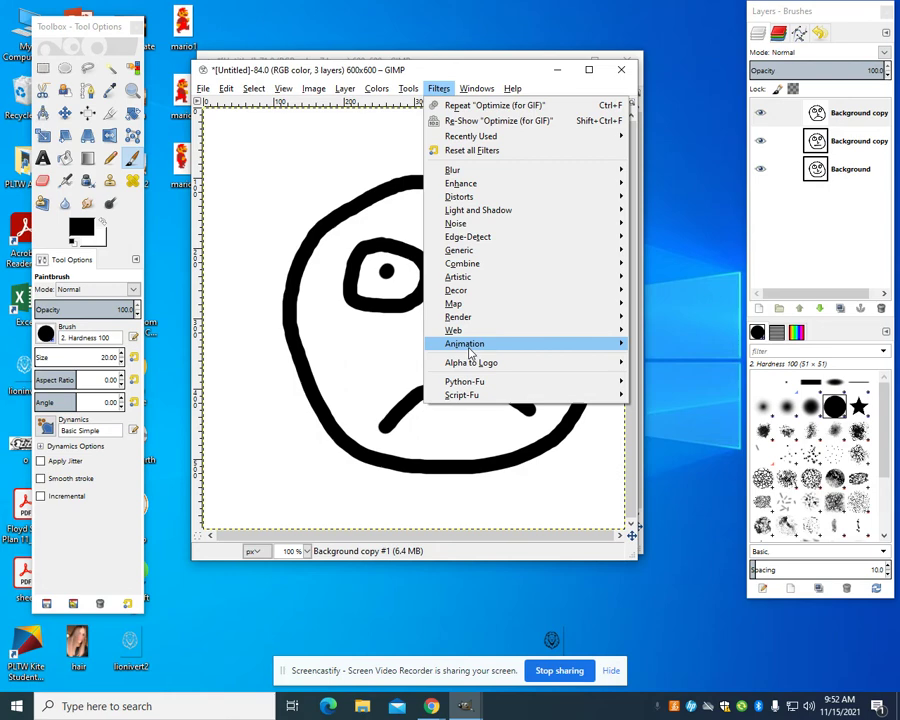
mouse_move(470, 348)
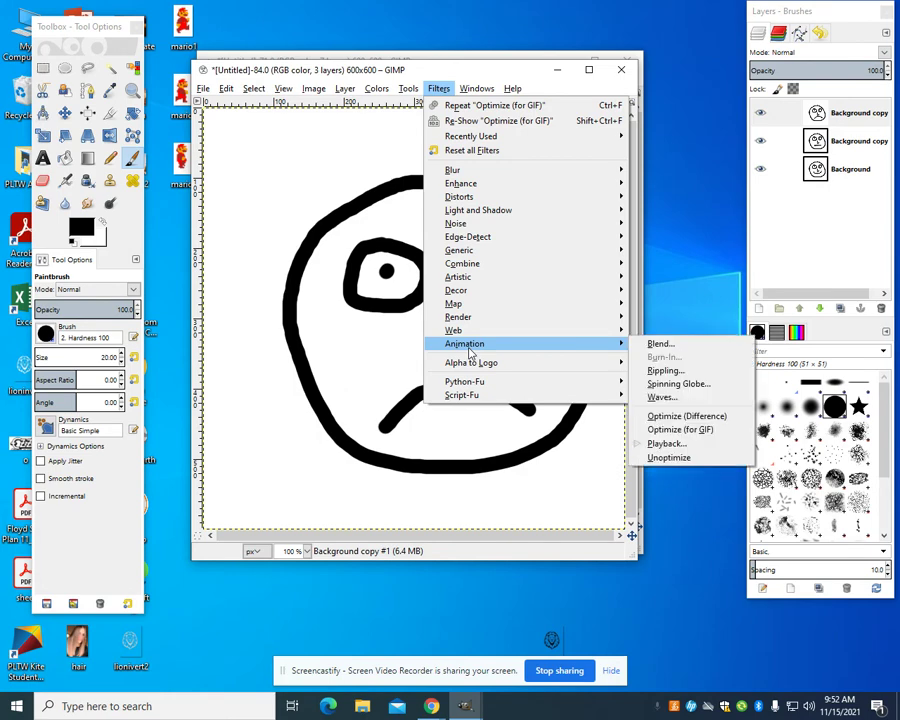
click(666, 445)
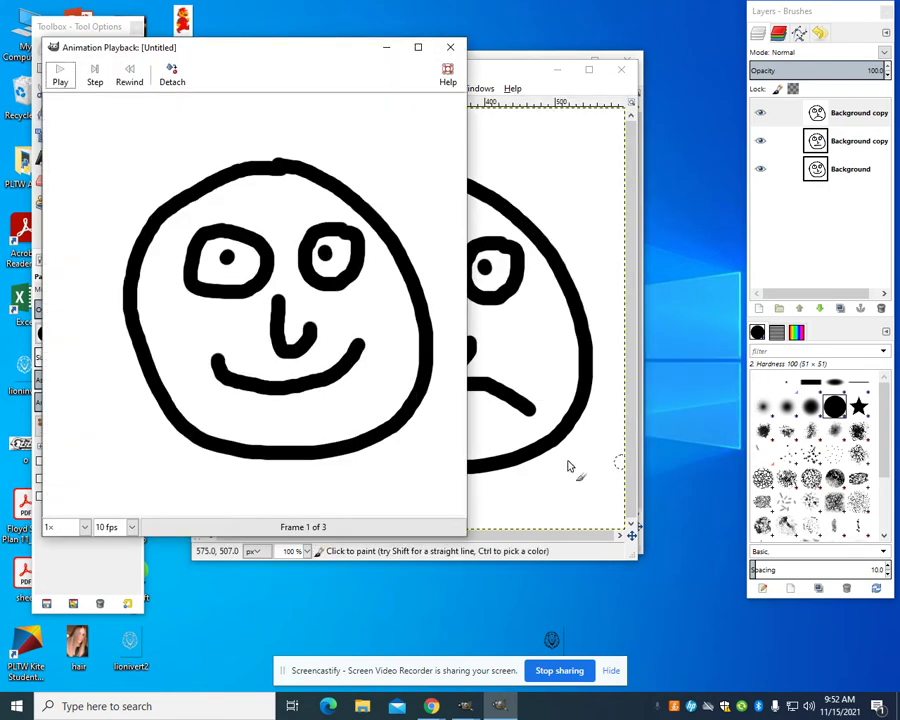
click(131, 527)
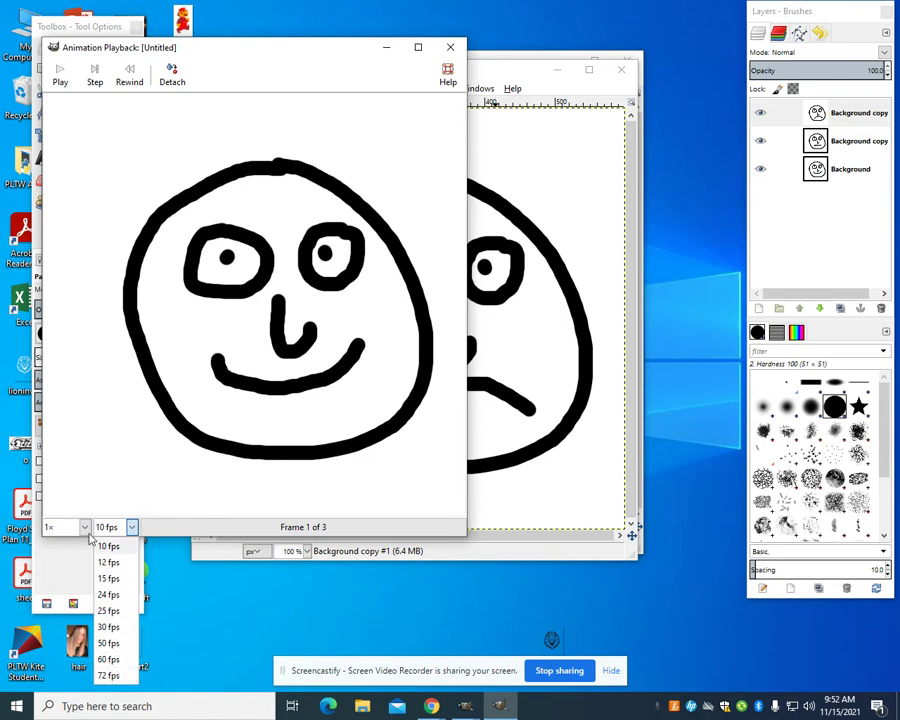
click(85, 527)
click(85, 527)
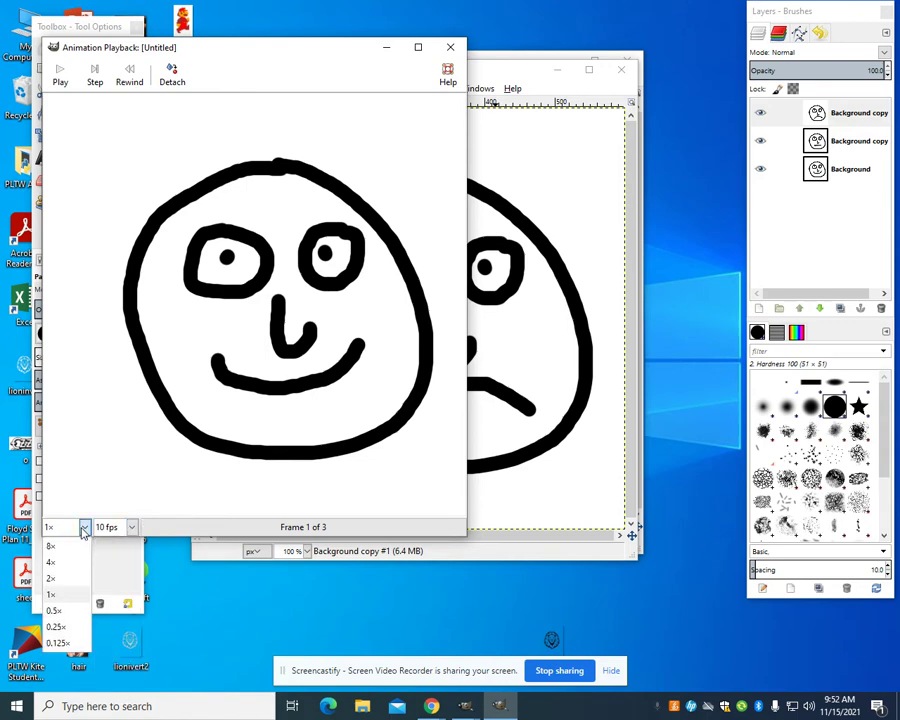
click(74, 626)
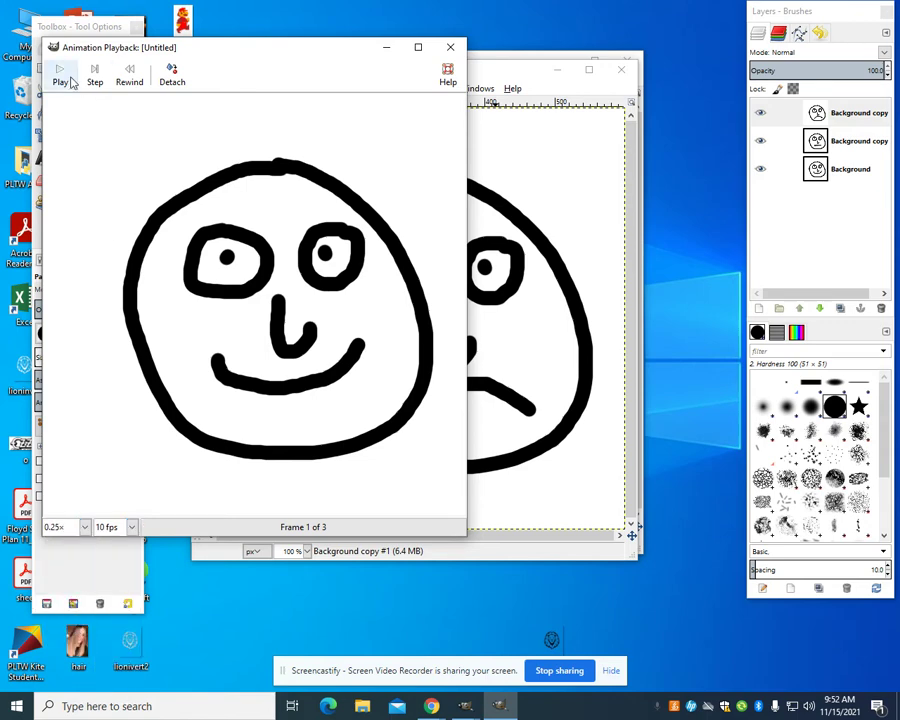
Play the face animation through, then close the playback preview.
click(60, 78)
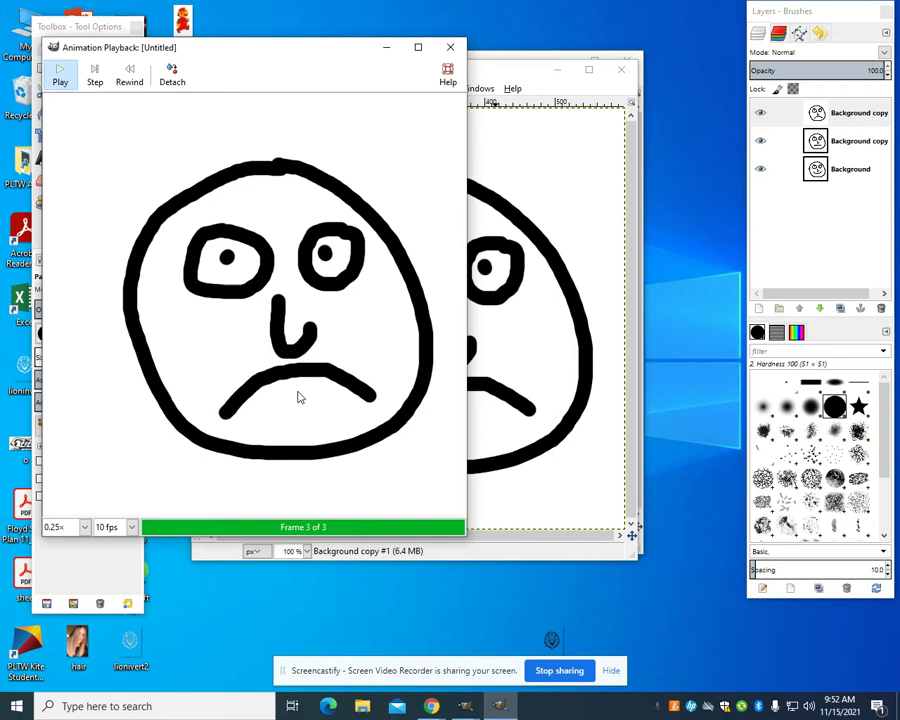
click(450, 47)
click(440, 89)
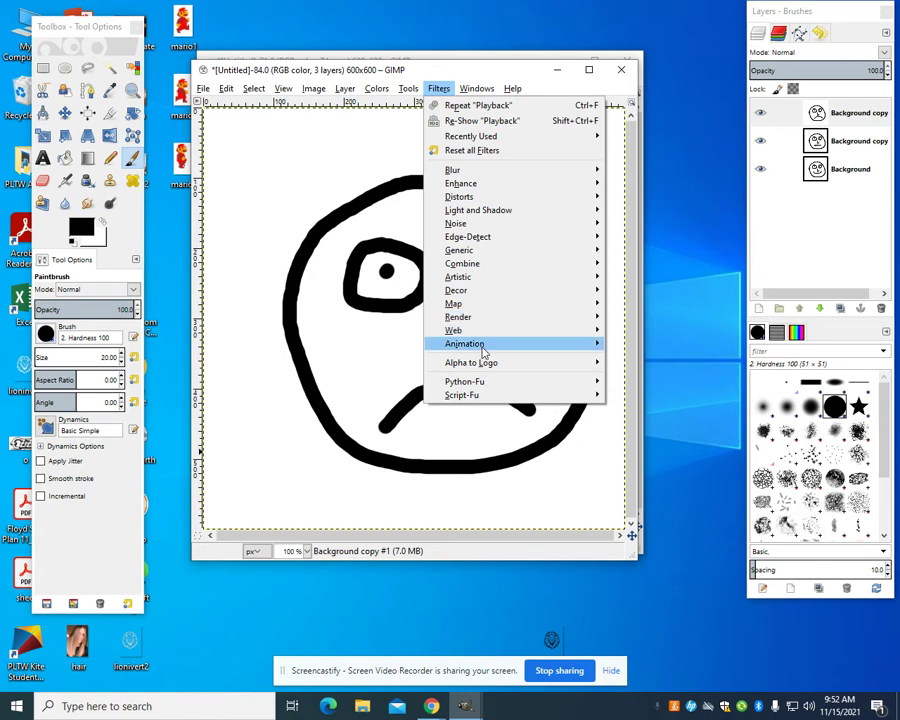
Run Optimize (for GIF), then hide the bottom and middle frames to inspect the optimized layers.
mouse_move(587, 354)
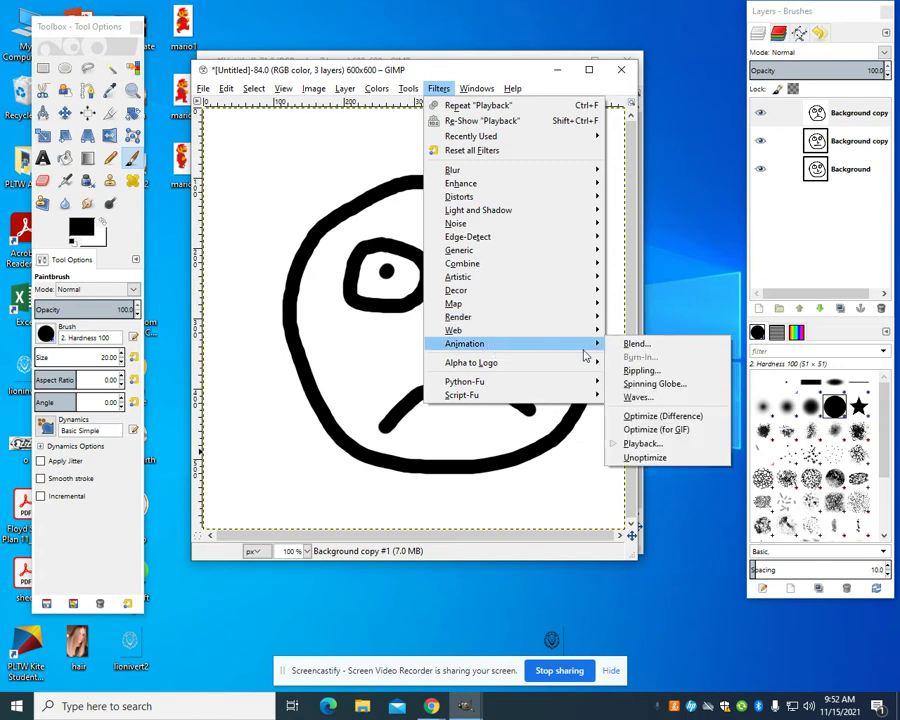
click(656, 429)
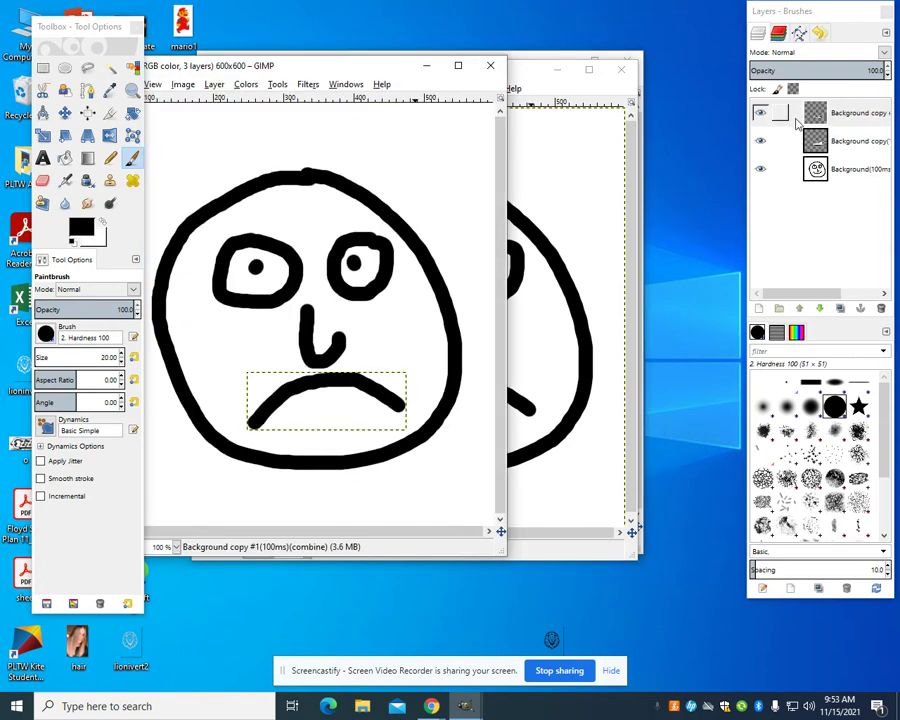
click(763, 169)
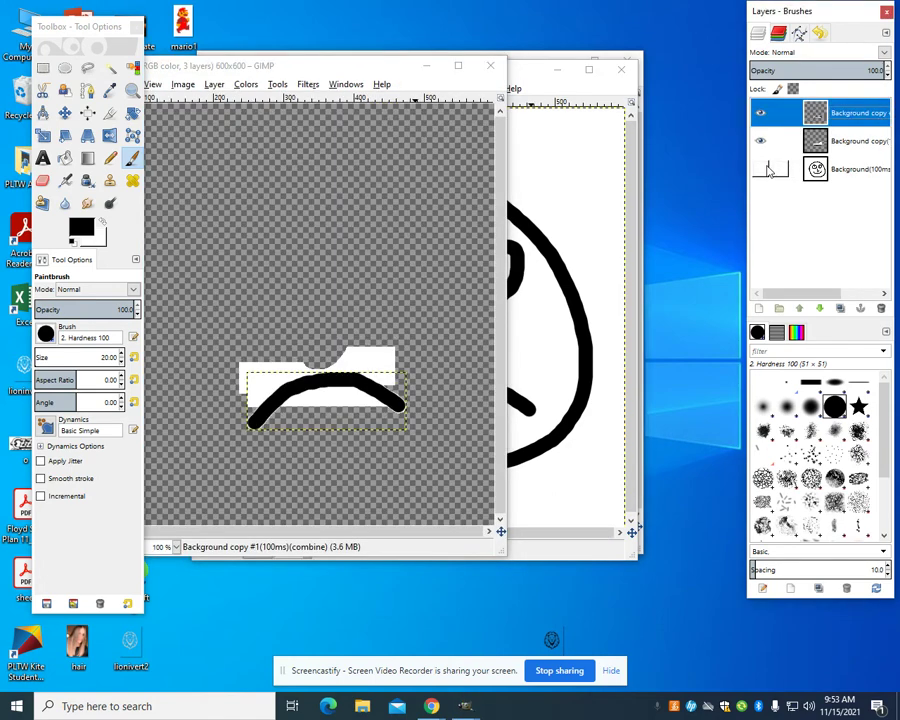
click(761, 143)
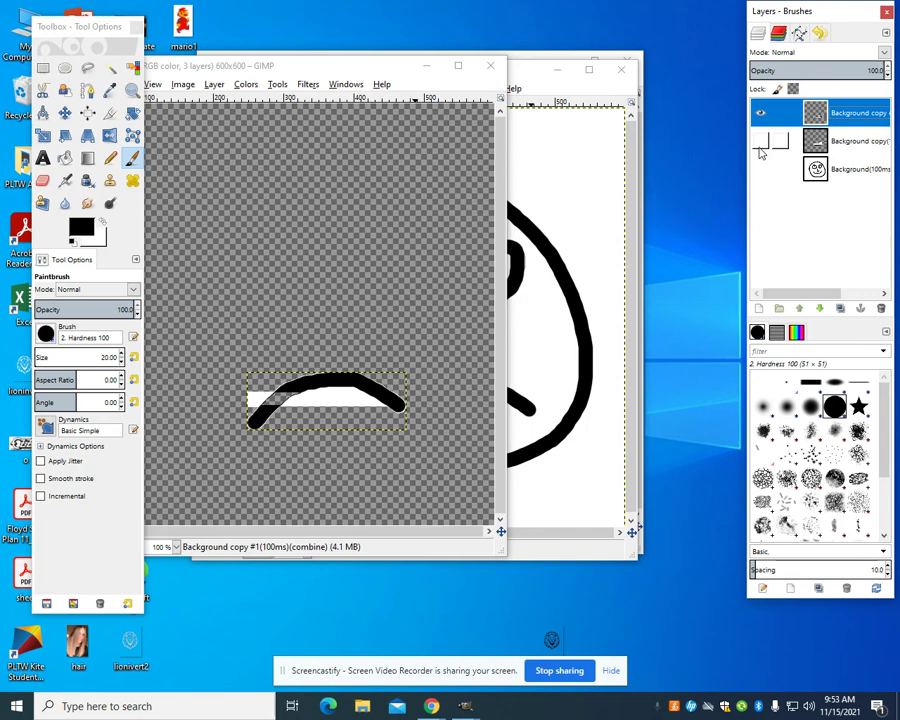
Show all layers again, shrink-wrap the window to the canvas, and shift it slightly right.
click(761, 141)
click(761, 169)
key(ctrl+j)
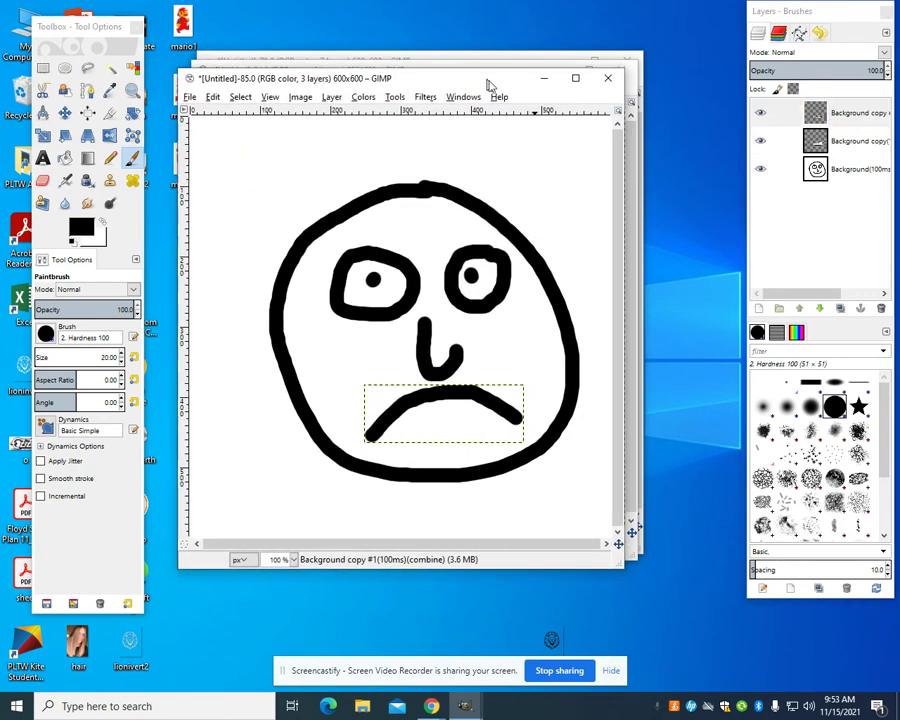
drag(490, 85, 521, 82)
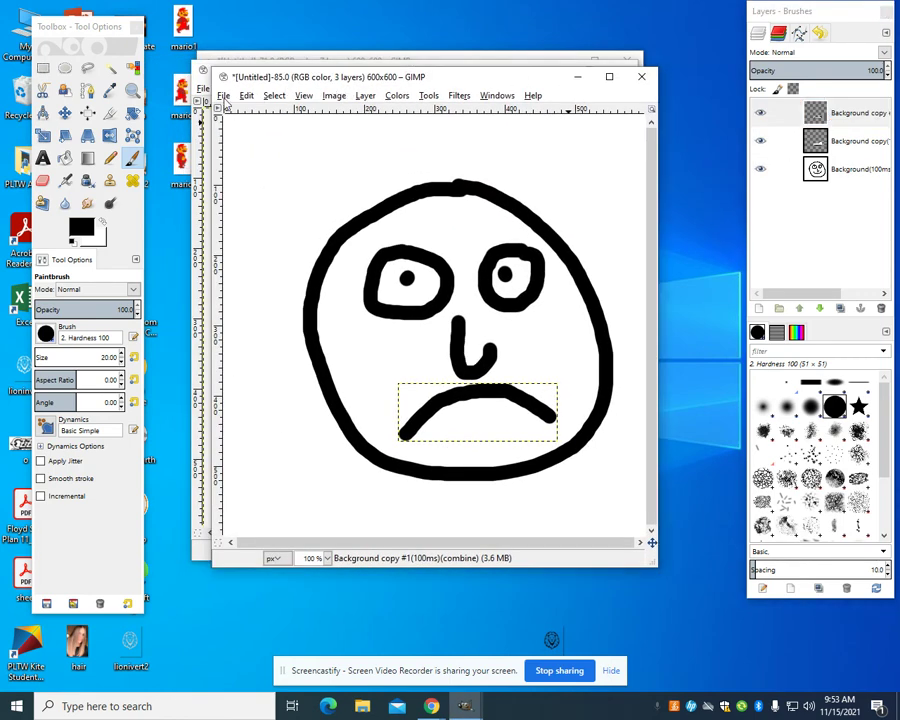
Export the image as Untitled.gif by changing the file extension to gif.
click(223, 96)
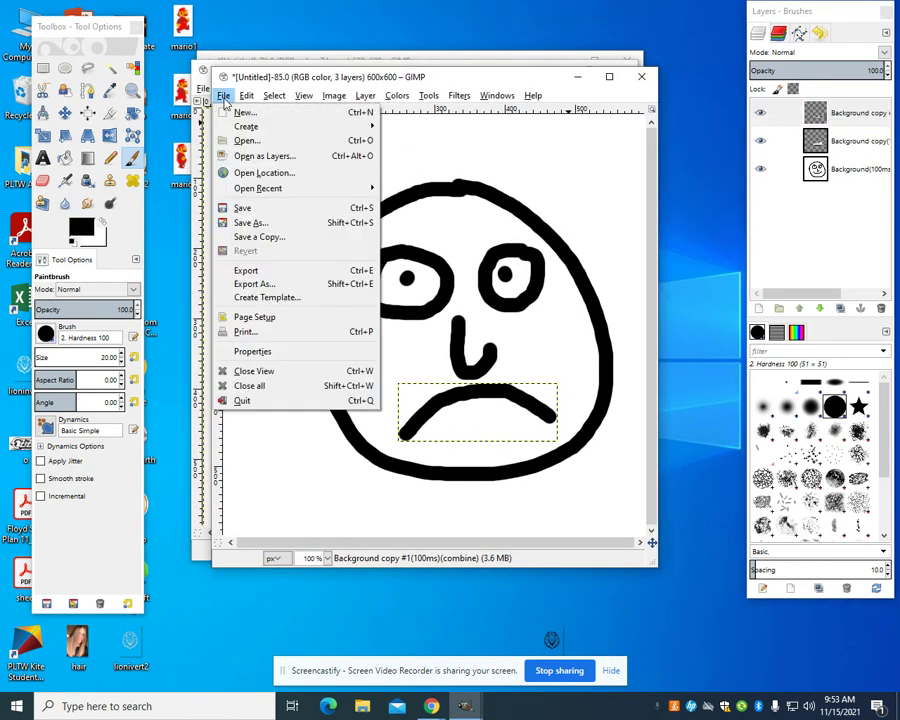
click(273, 284)
click(166, 141)
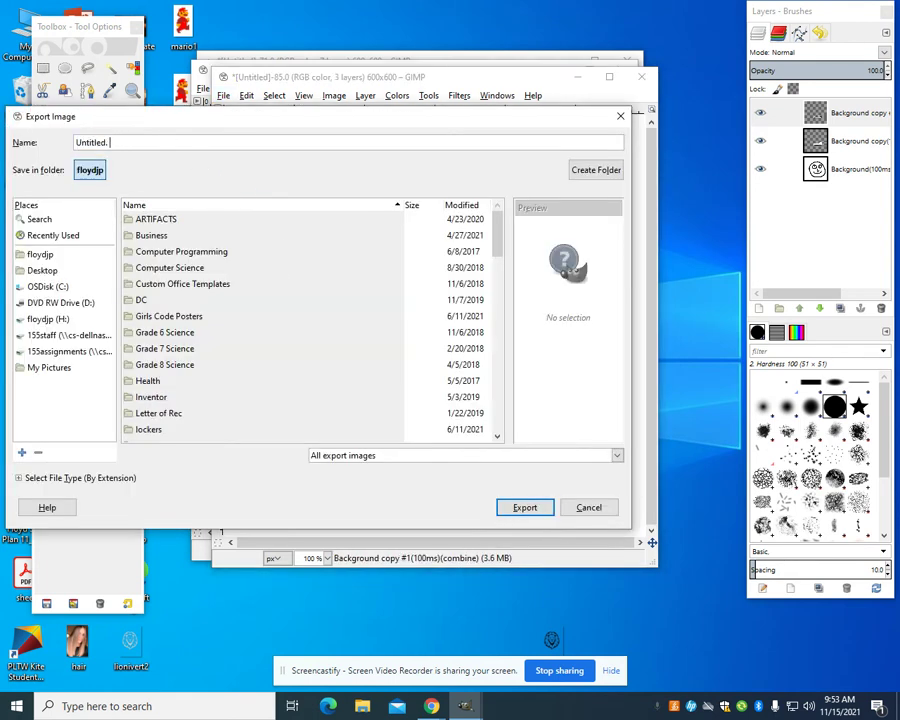
text(gif)
key(Return)
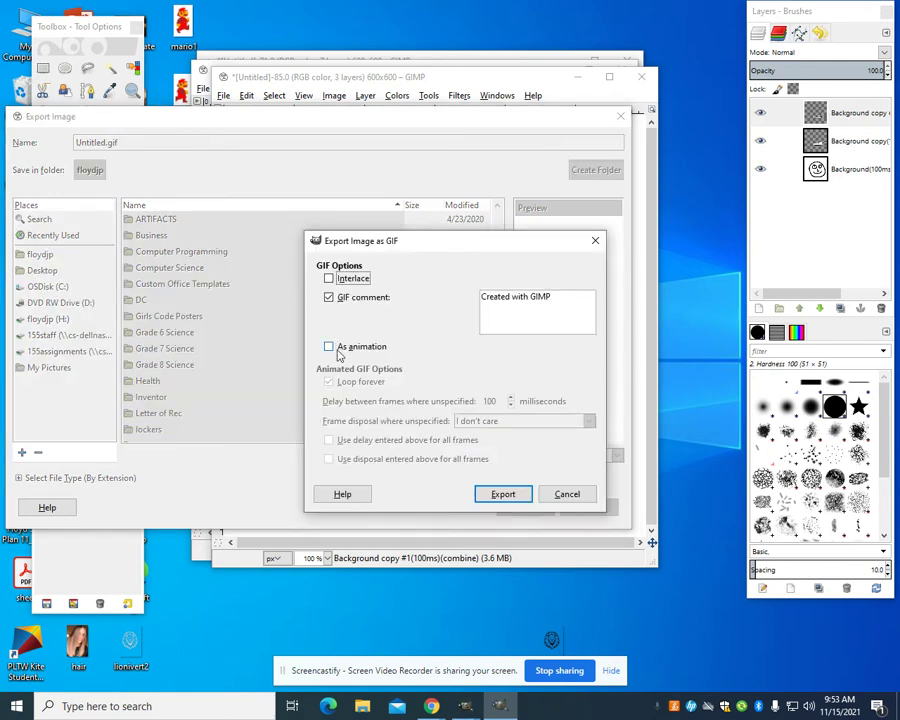
Export the GIF as an animation with the GIF comment unchecked.
click(329, 297)
click(329, 346)
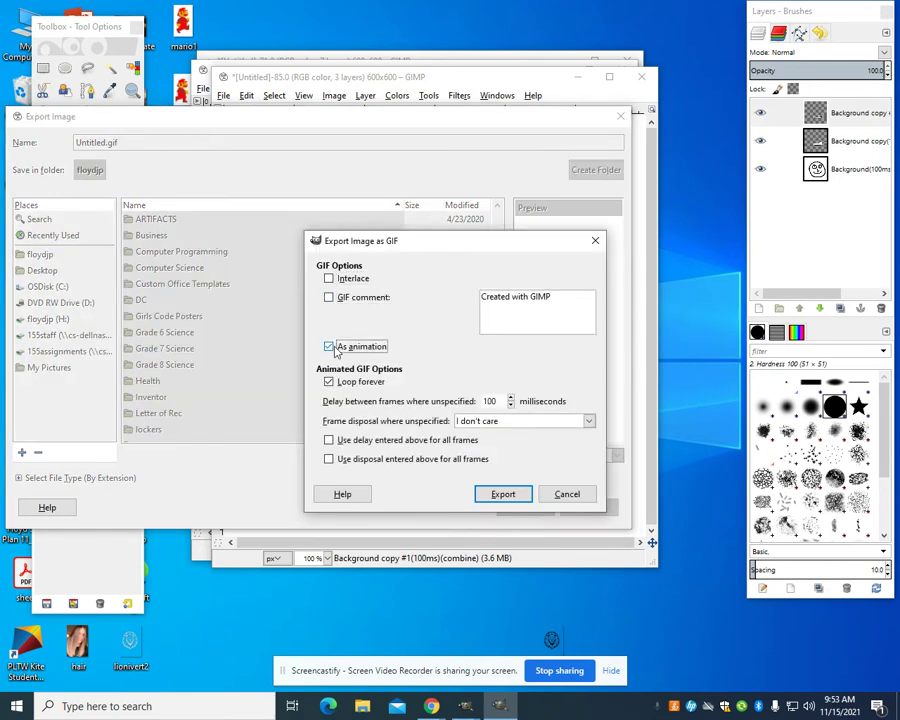
click(519, 497)
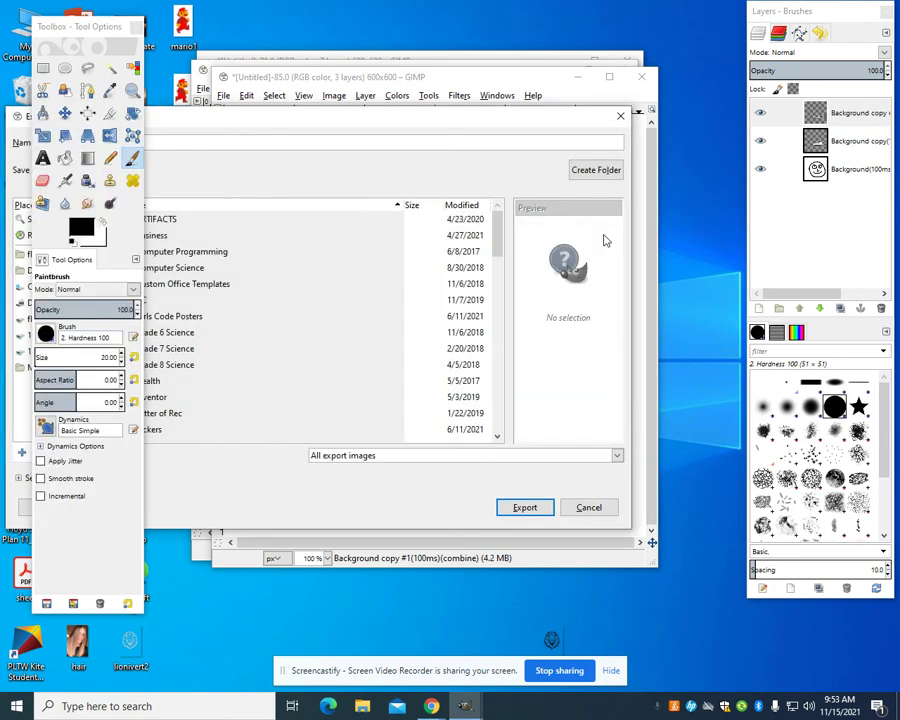
click(816, 6)
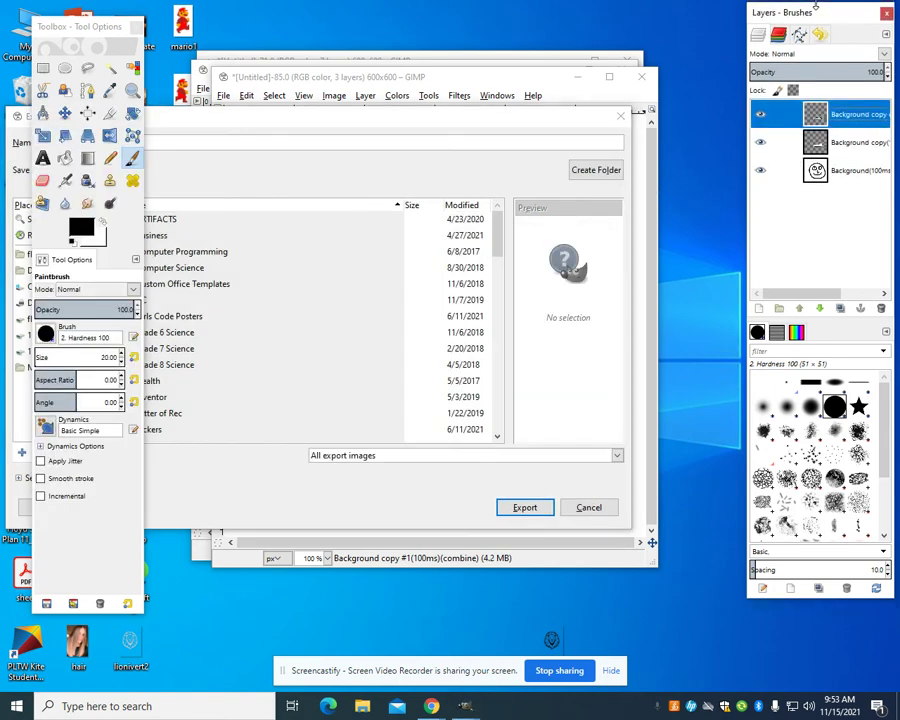
mouse_move(816, 6)
mouse_down()
mouse_move(786, 20)
mouse_move(695, 20)
mouse_up()
right_click(734, 127)
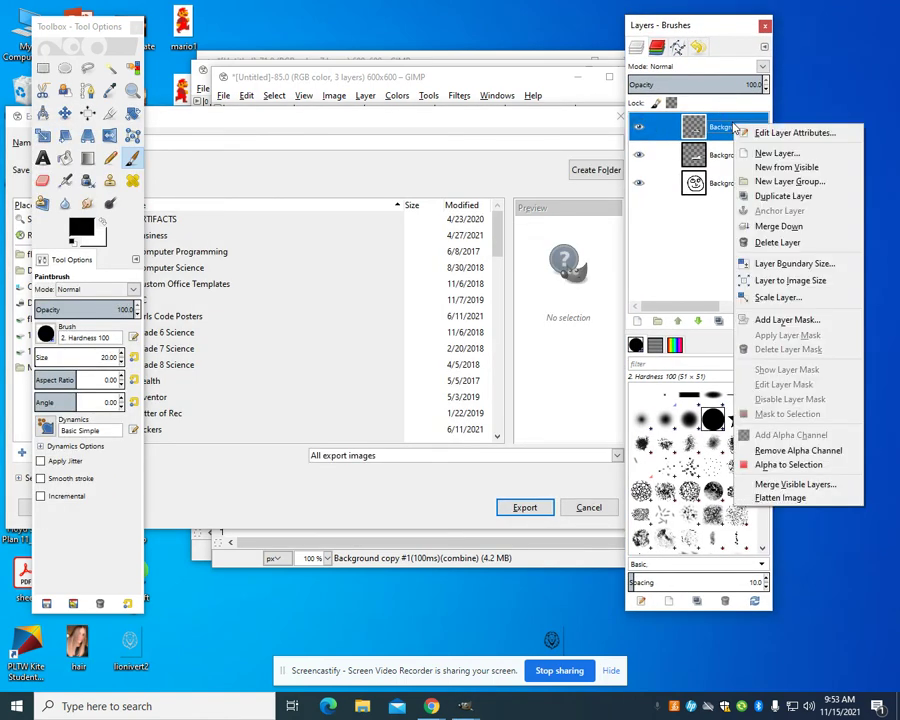
click(752, 133)
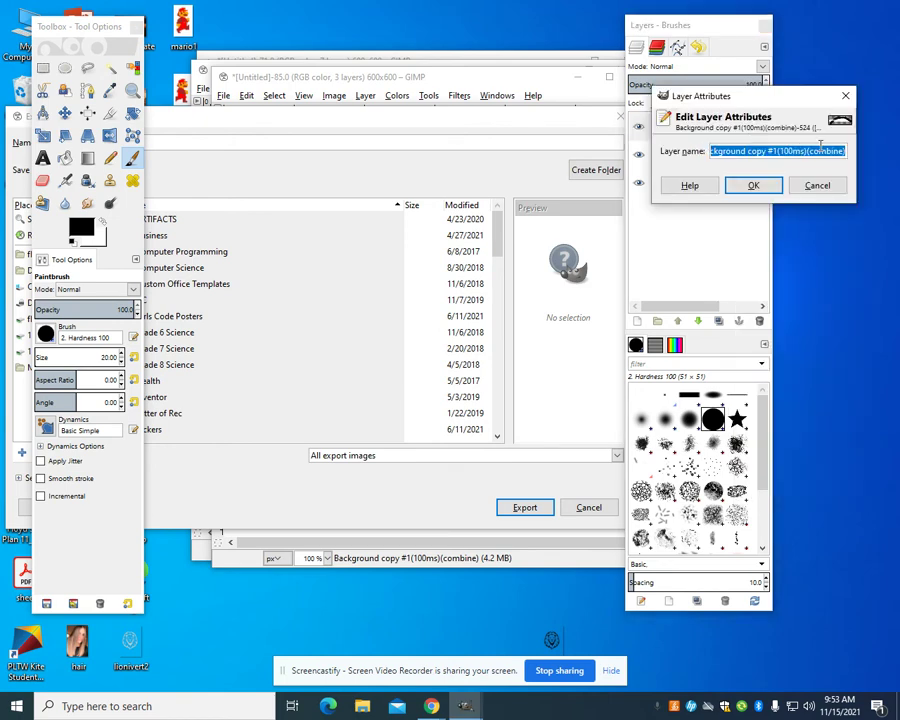
click(790, 150)
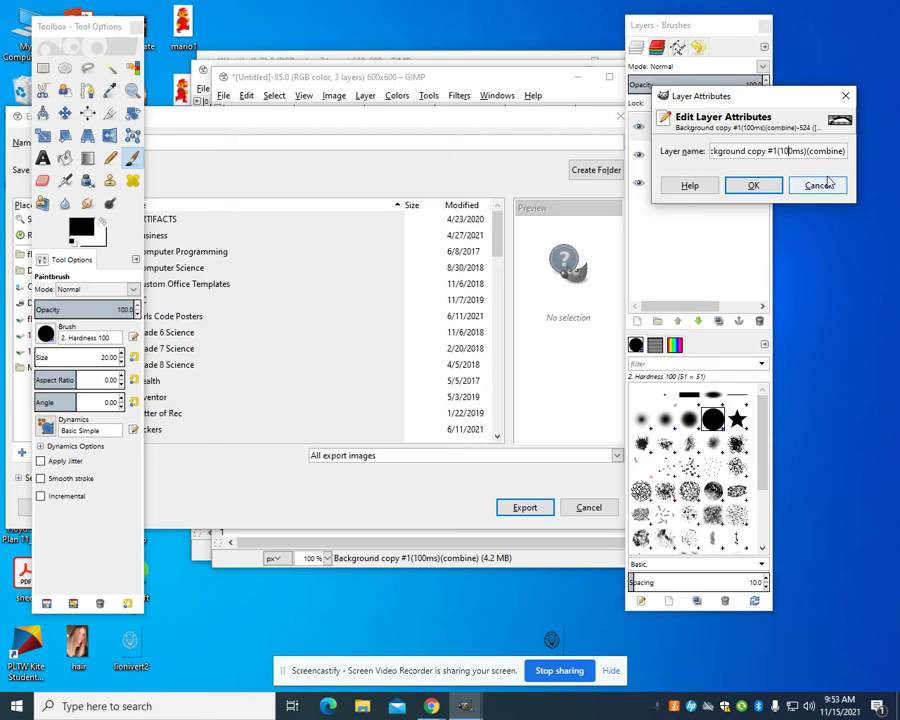
key(BackSpace)
text(2)
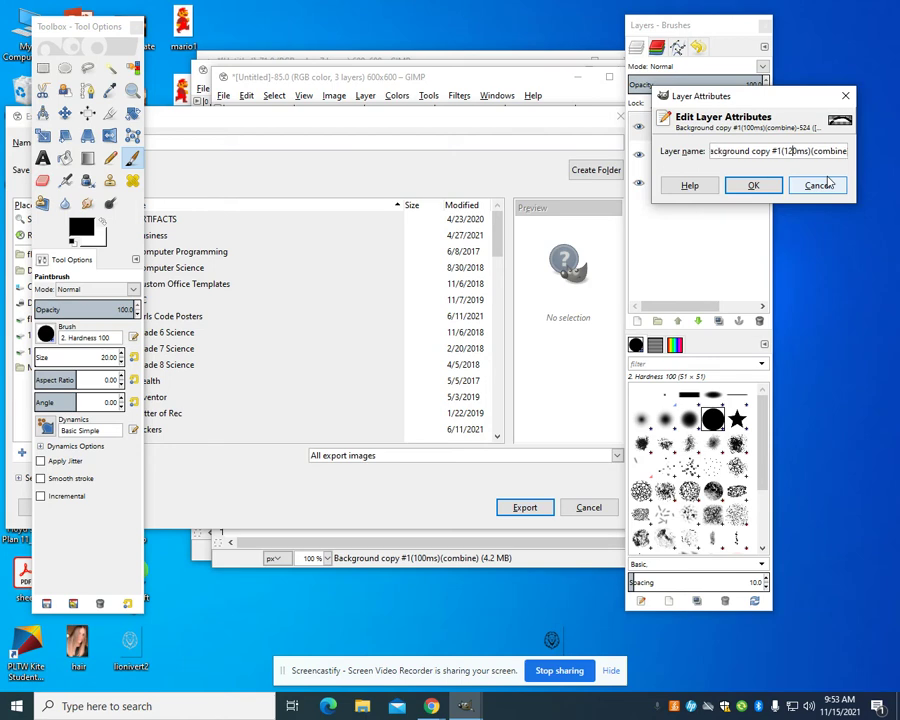
key(BackSpace)
text(0)
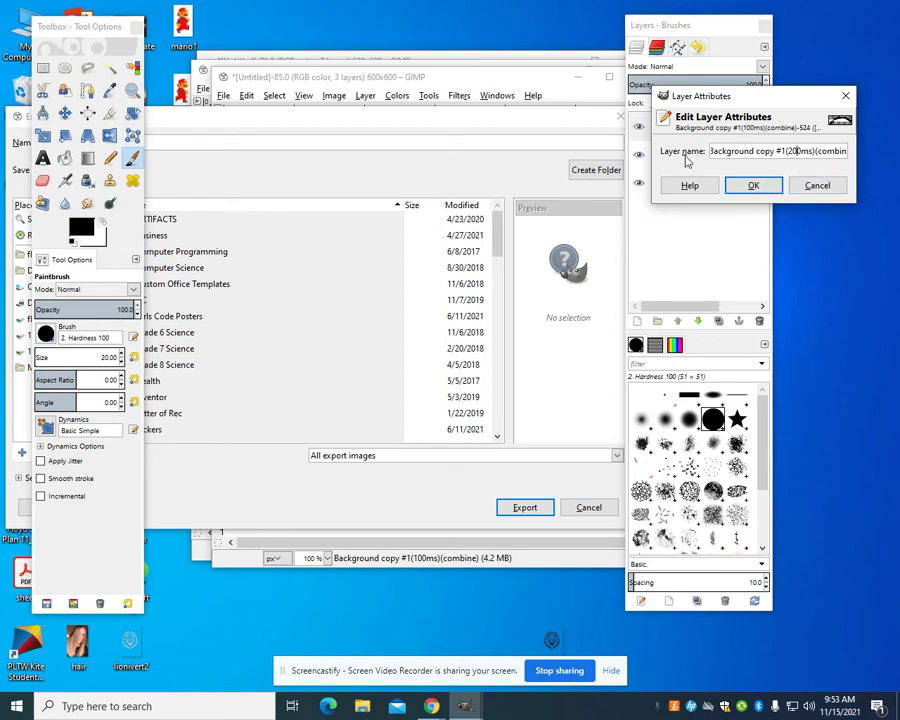
Cancel the GIF export and bring the other face image window to the front.
click(817, 186)
click(533, 95)
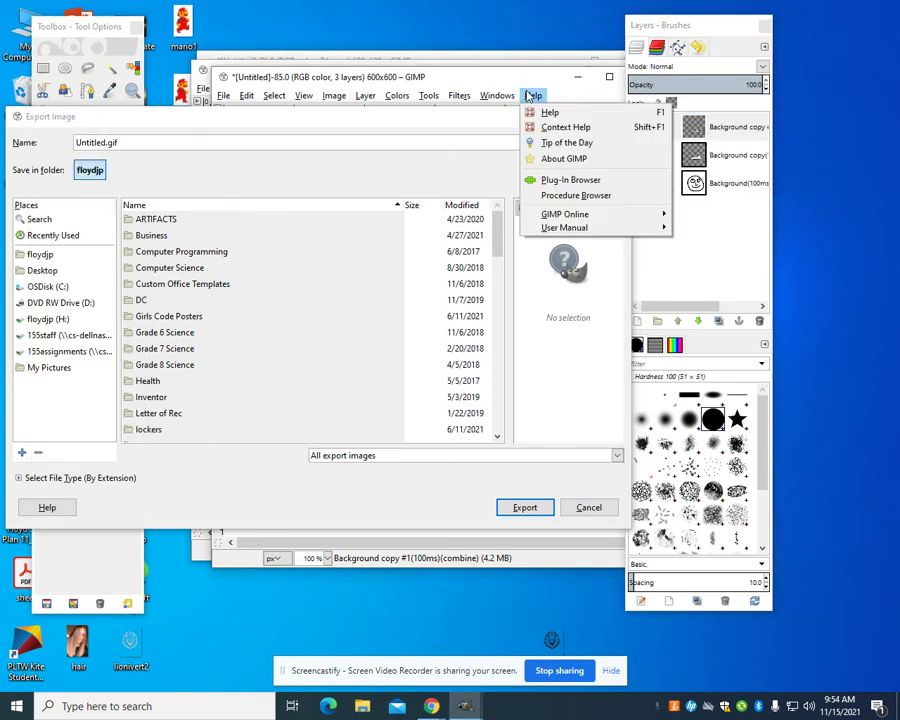
click(589, 507)
click(589, 507)
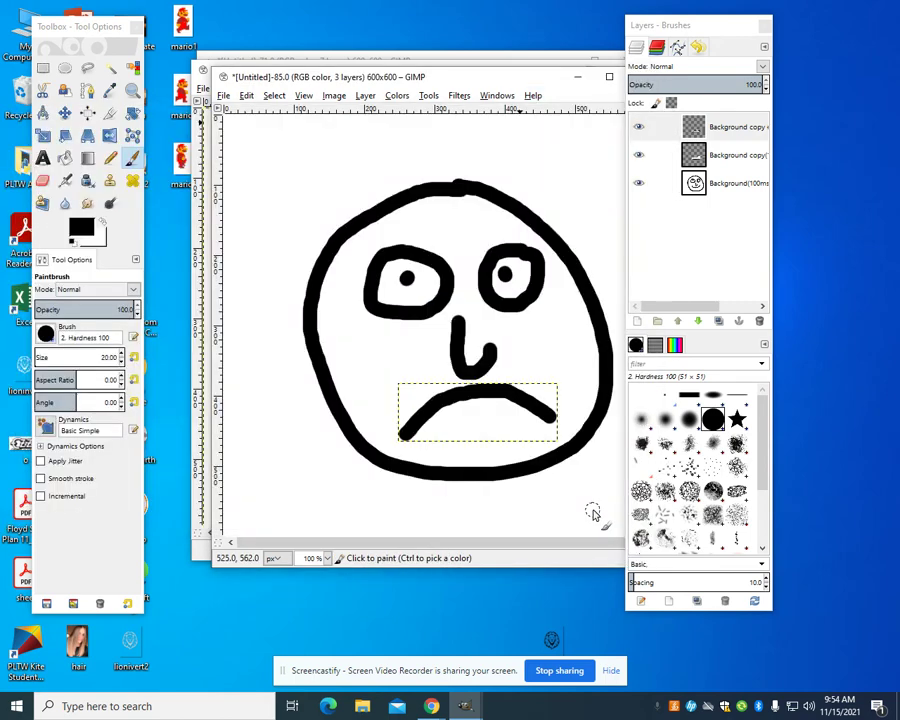
drag(504, 76, 496, 164)
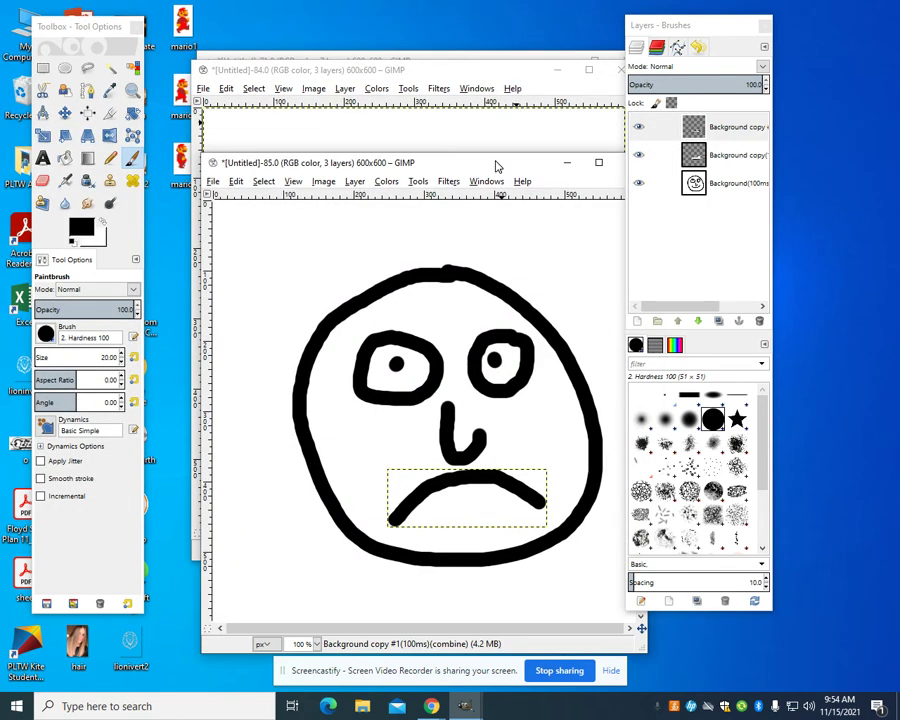
click(494, 138)
Append (200ms) to the top layer's name via Edit Layer Attributes.
right_click(758, 139)
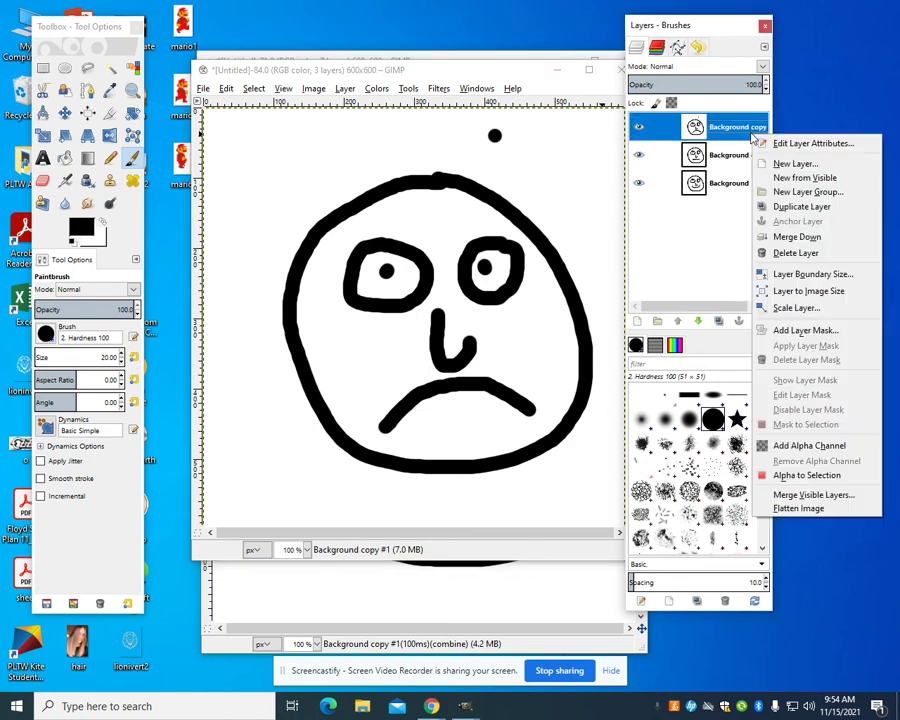
click(790, 144)
click(817, 167)
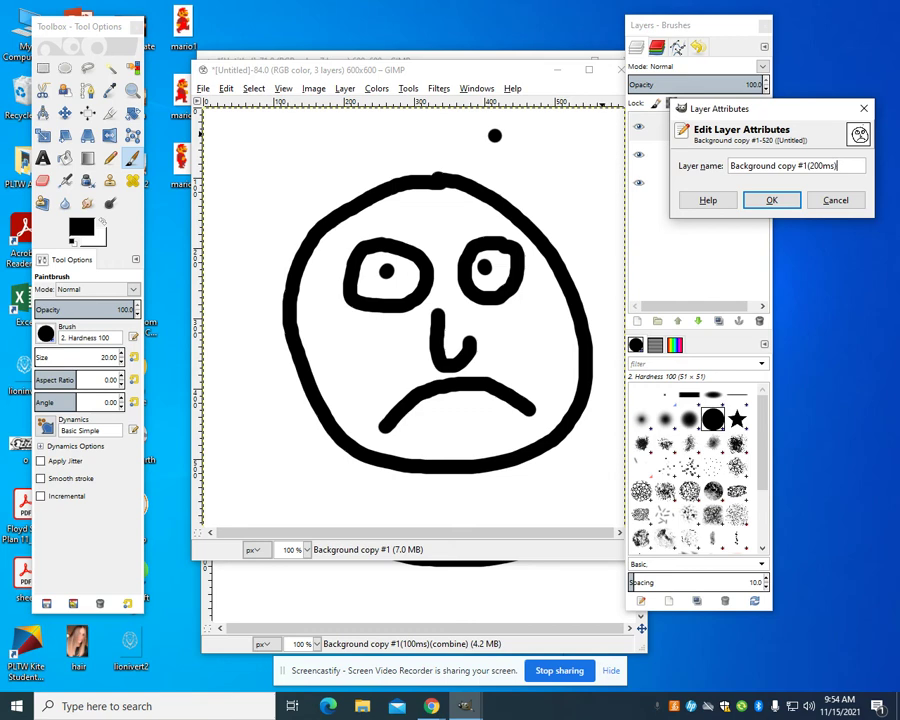
text((200ms))
click(771, 200)
Rename the middle and bottom layers to Background copy(200ms) and Background(200ms).
right_click(756, 166)
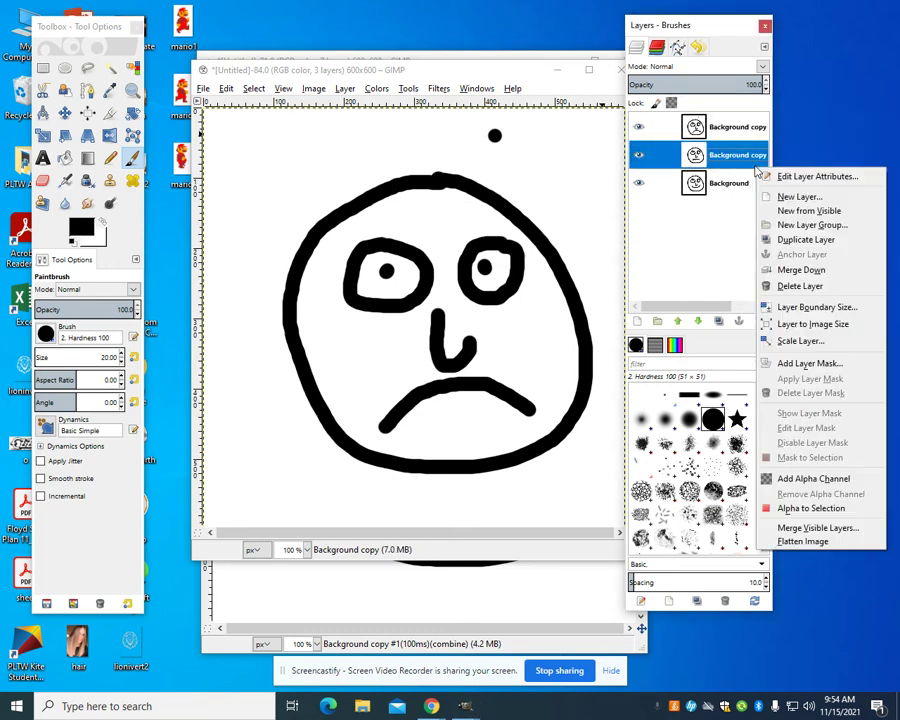
click(800, 176)
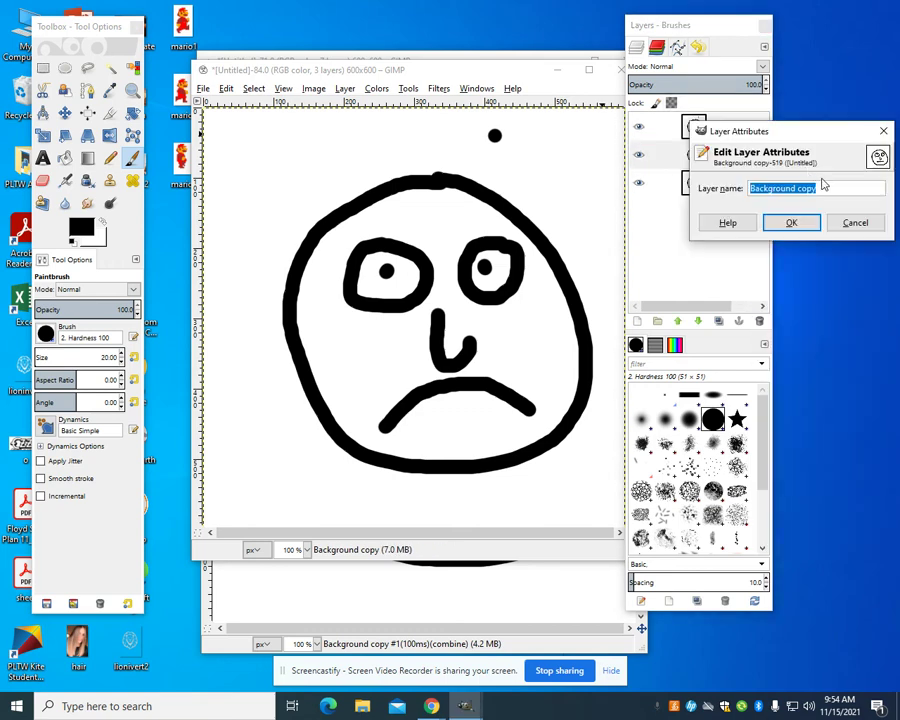
click(822, 187)
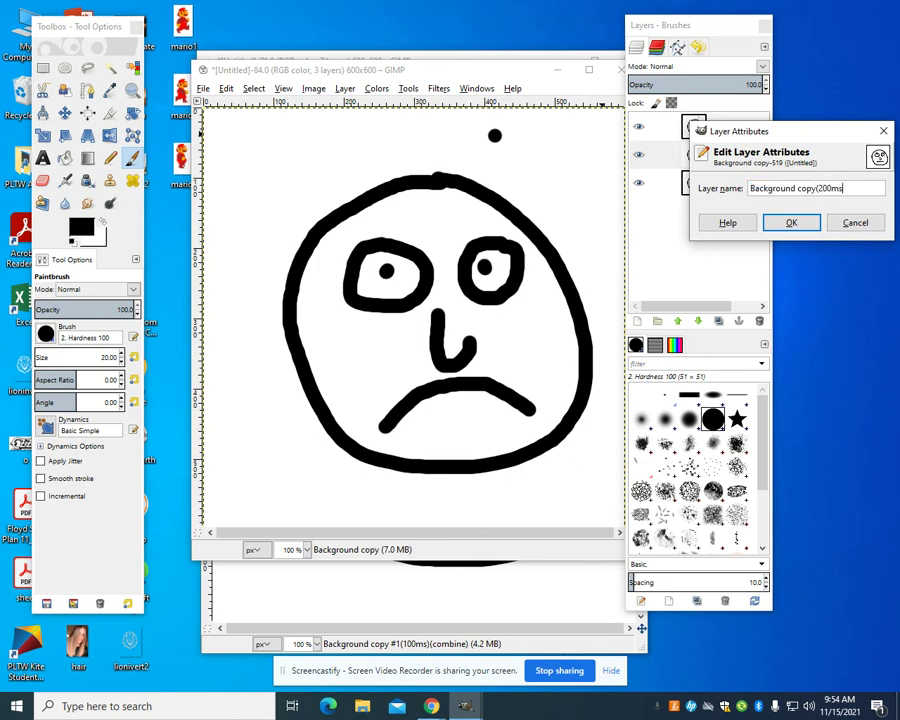
click(792, 222)
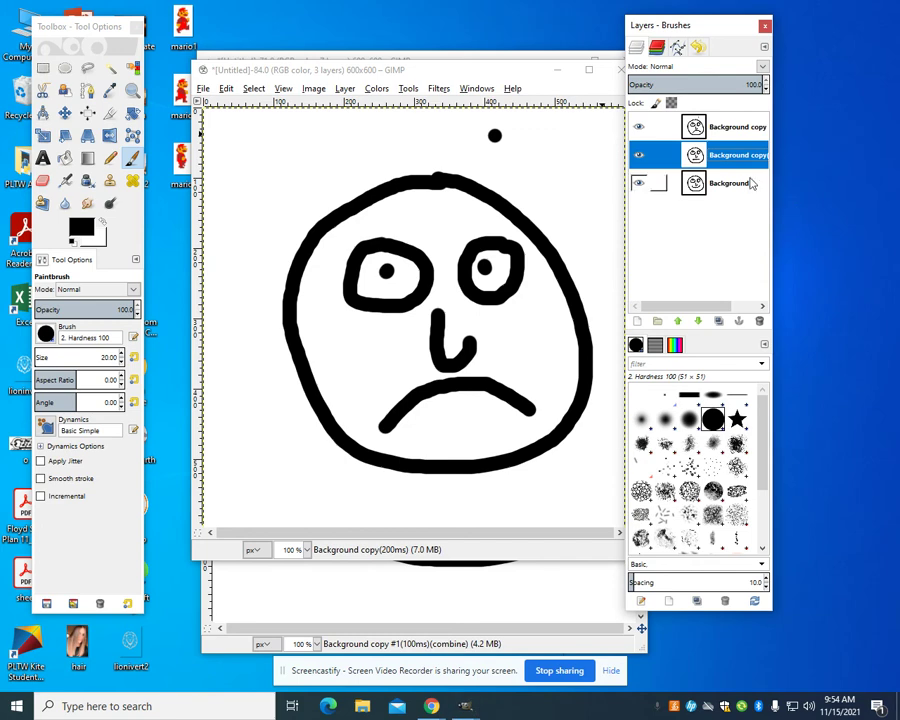
click(748, 183)
right_click(753, 183)
click(775, 188)
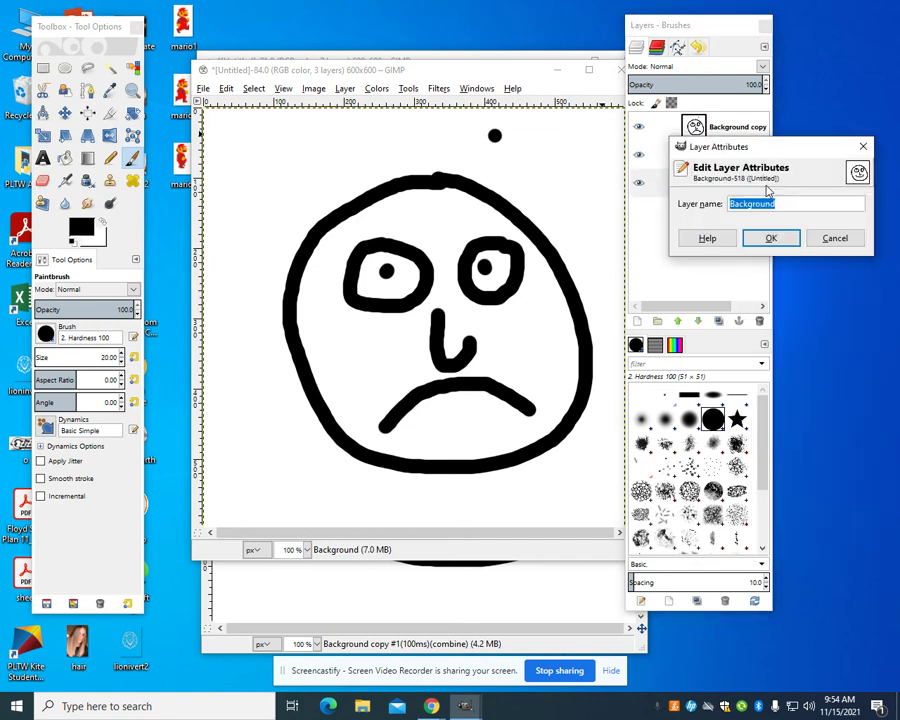
click(798, 203)
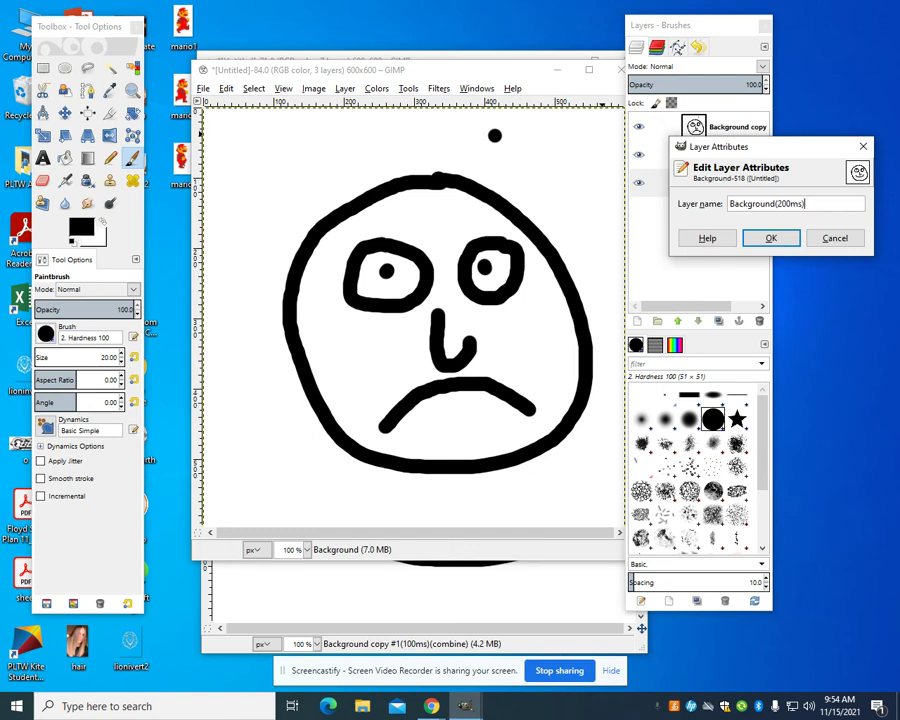
click(795, 238)
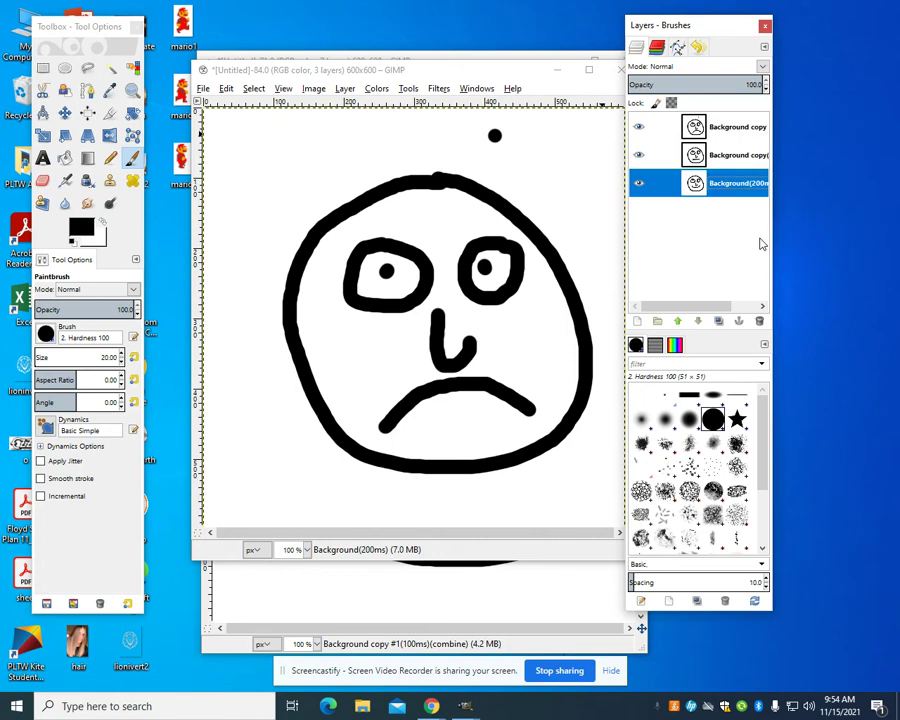
Open Animation Playback for the 200 ms face image, start playing, and set speed to 0.5x.
click(438, 88)
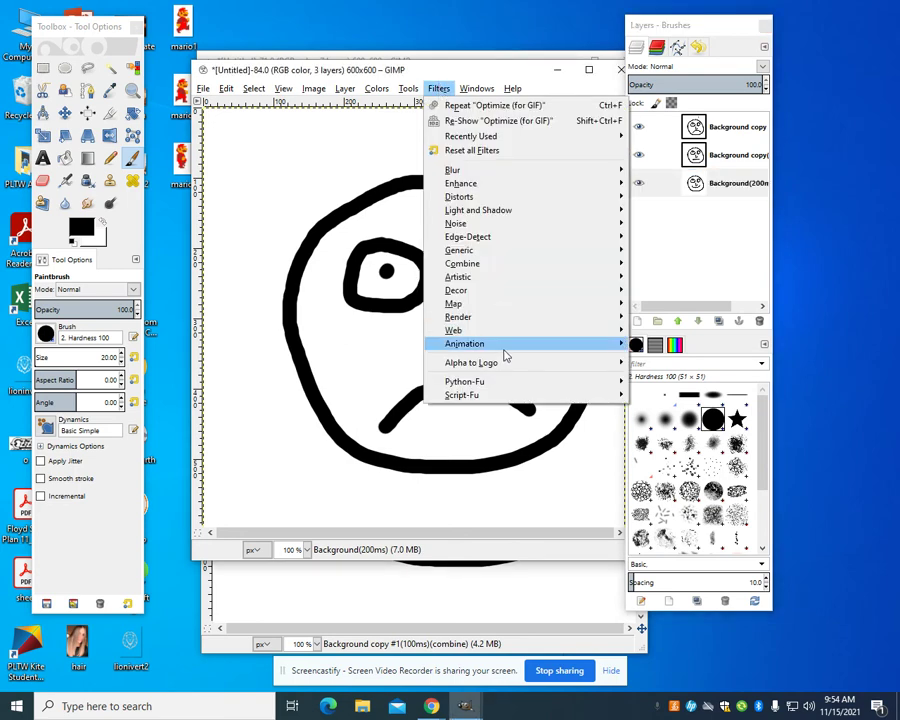
mouse_move(544, 347)
click(667, 443)
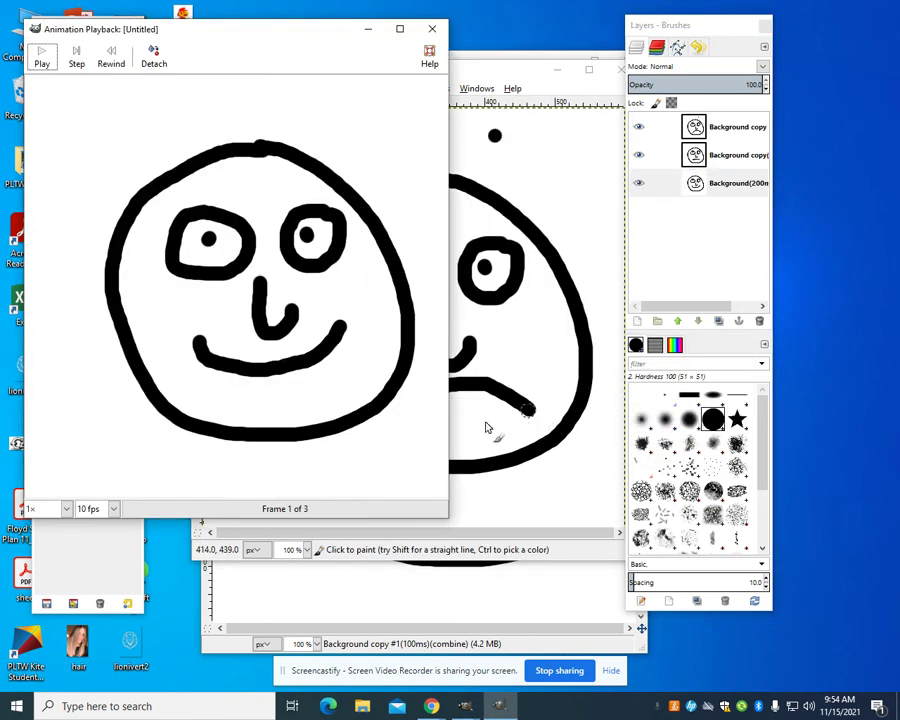
click(42, 60)
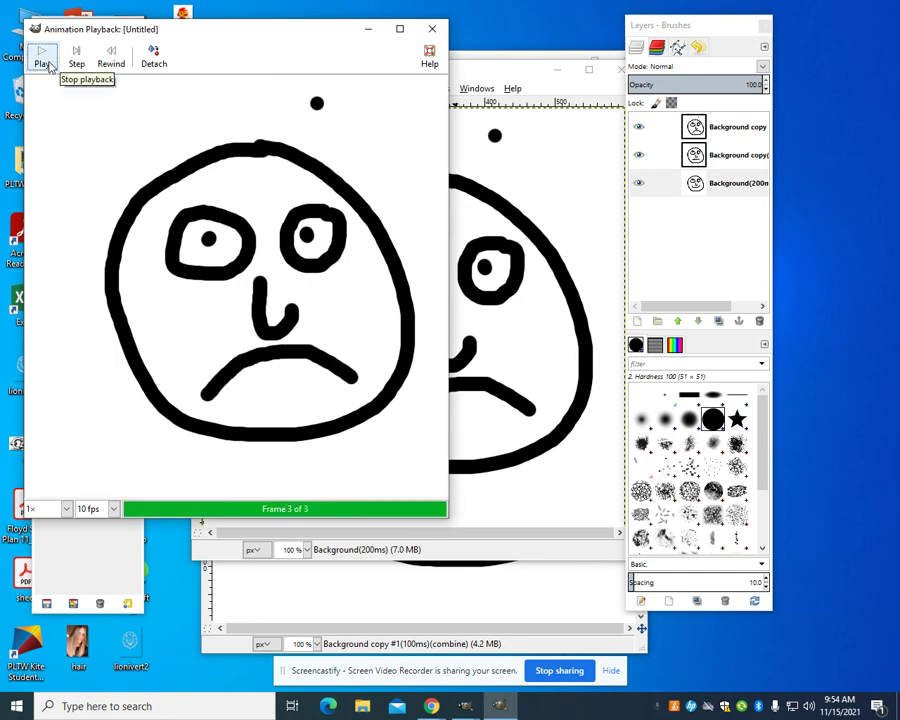
click(66, 509)
click(36, 592)
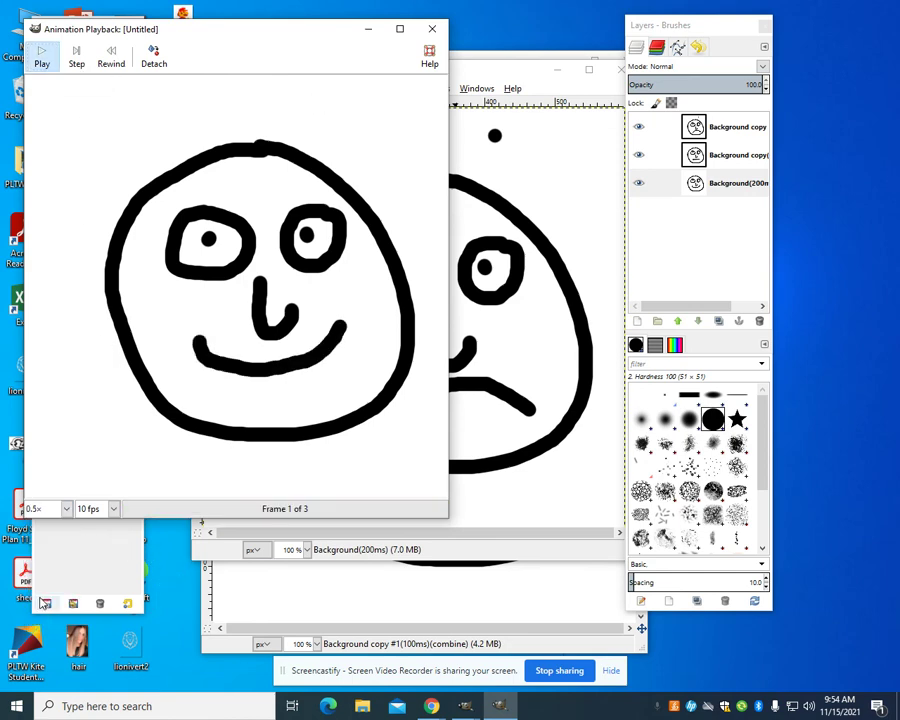